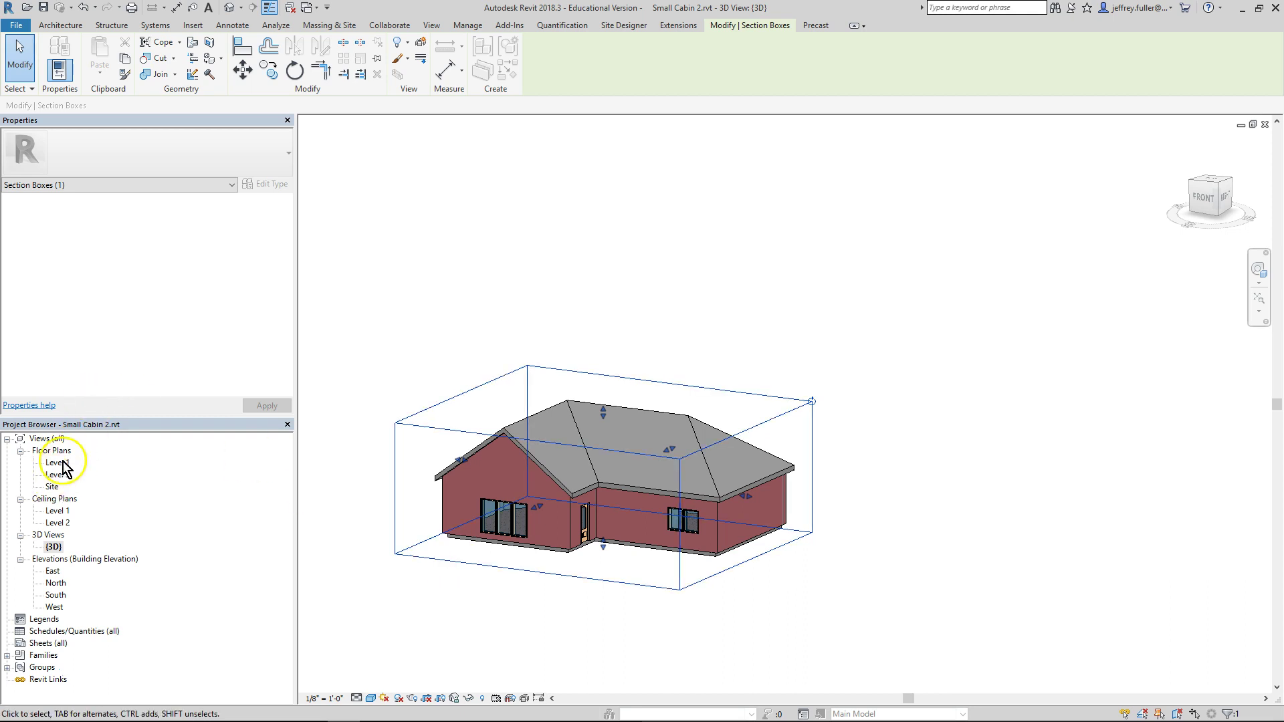
Deselect the section box and switch to the Level 1 floor plan of Small Cabin 2.
{"action": "left_click", "coordinate": [378, 311]}
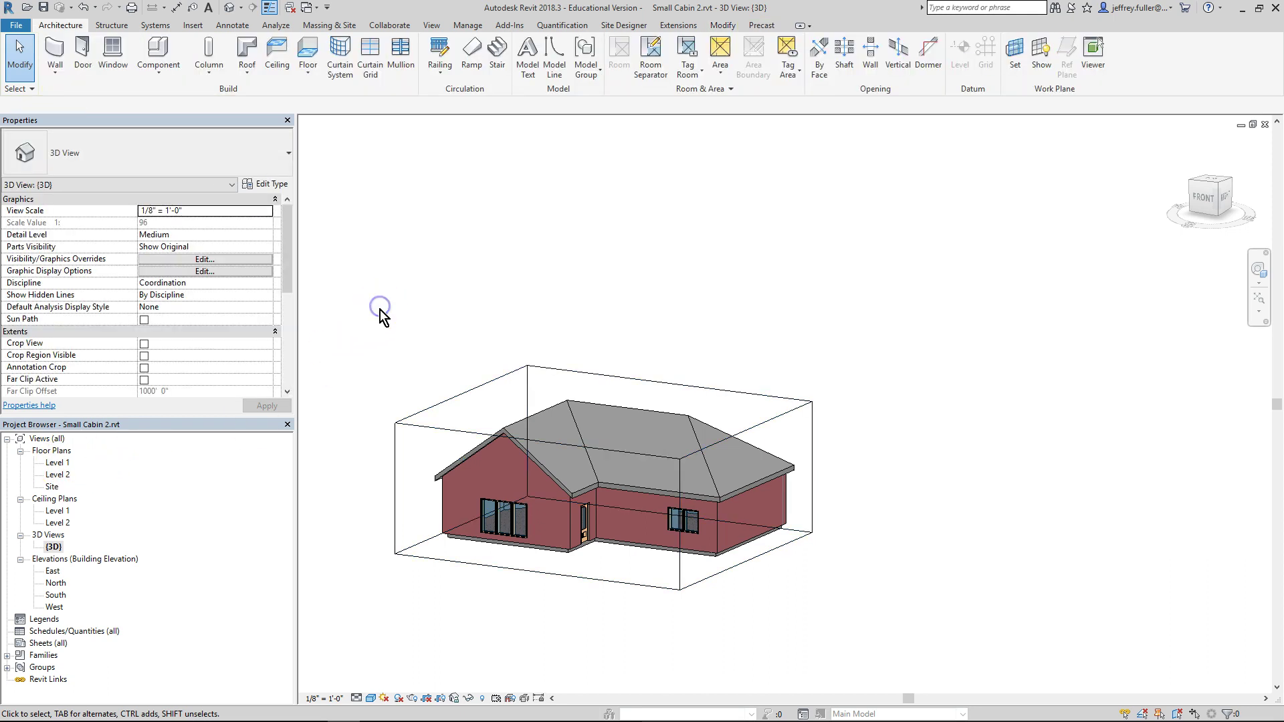
{"action": "double_click", "coordinate": [57, 462]}
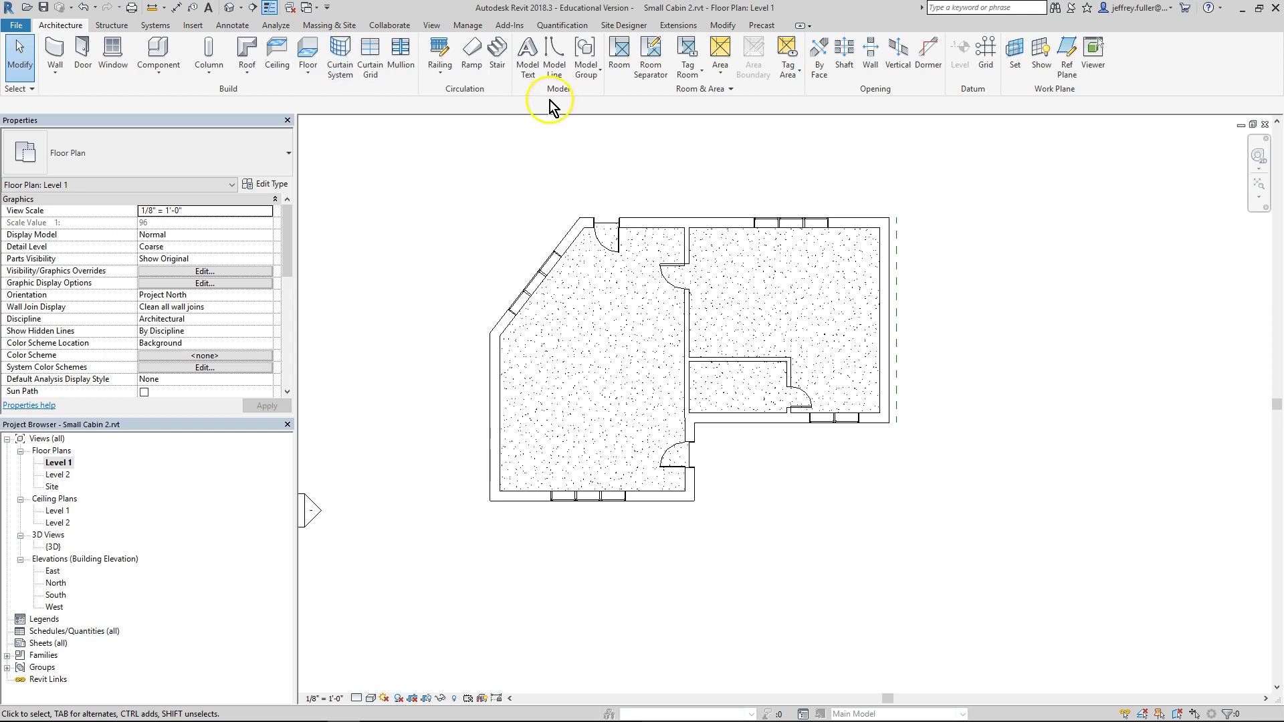
Start an Assembled Stair from Level 1 to Level 2 with 18 risers and 3' 0" run width.
{"action": "left_click", "coordinate": [495, 67]}
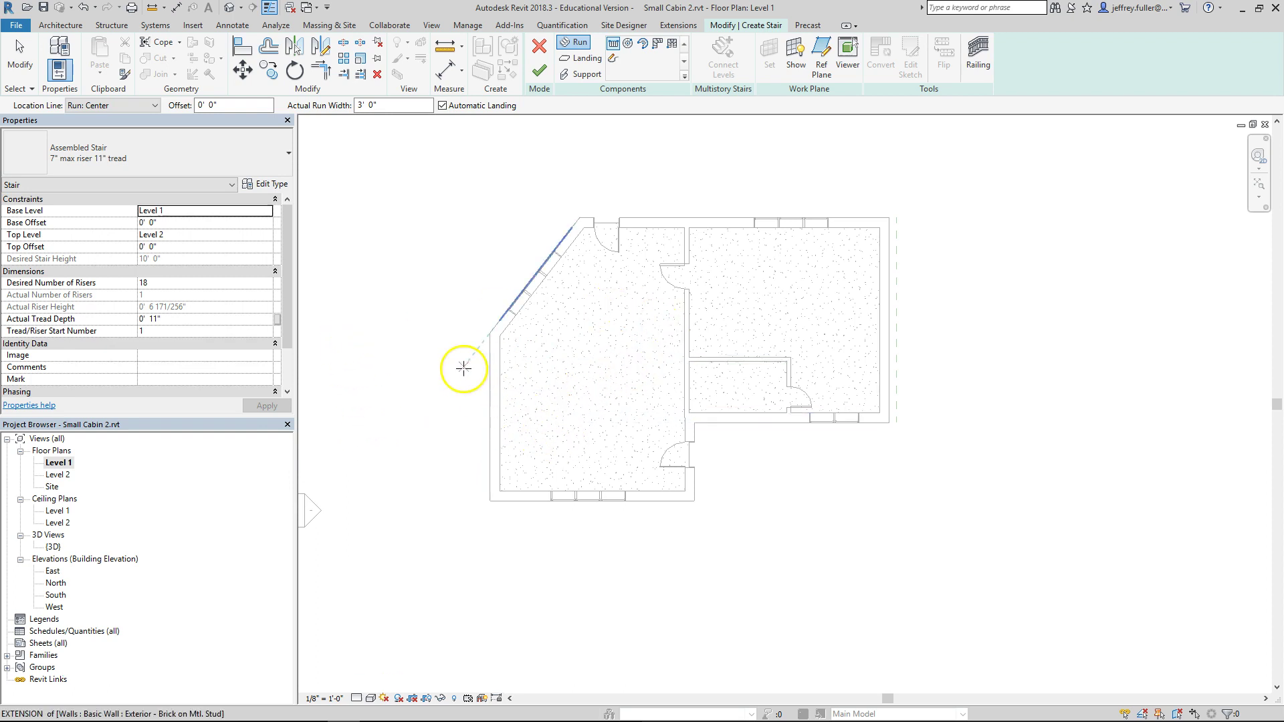
{"action": "left_click", "coordinate": [419, 303]}
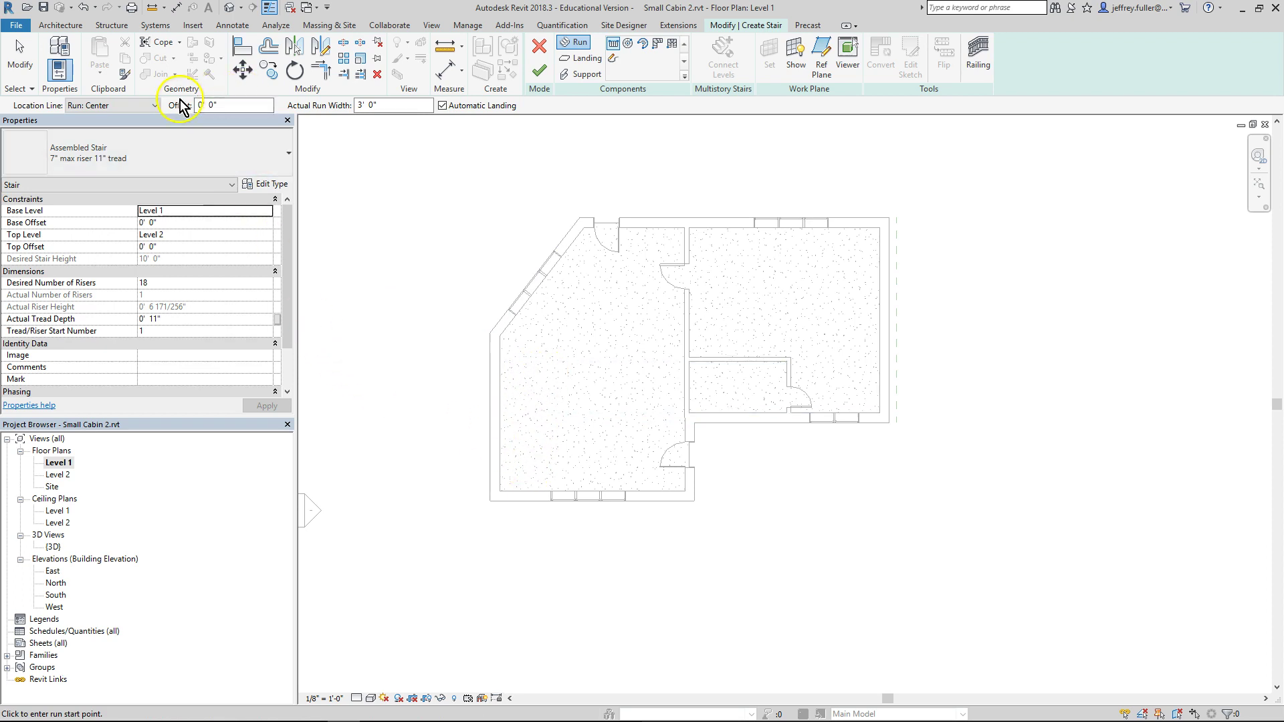
Set the run location line to Run: Left, keeping 0'-0" offset and 3'-0" run width.
{"action": "left_click", "coordinate": [150, 106]}
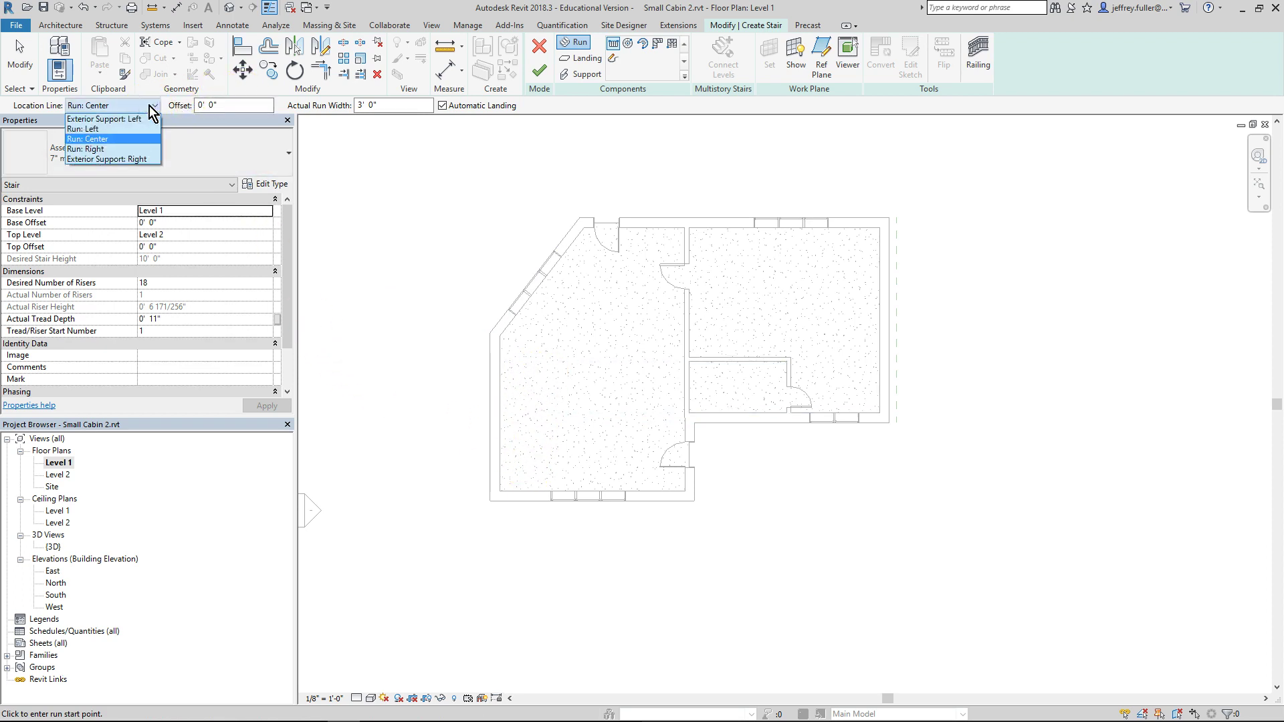
{"action": "left_click", "coordinate": [100, 129]}
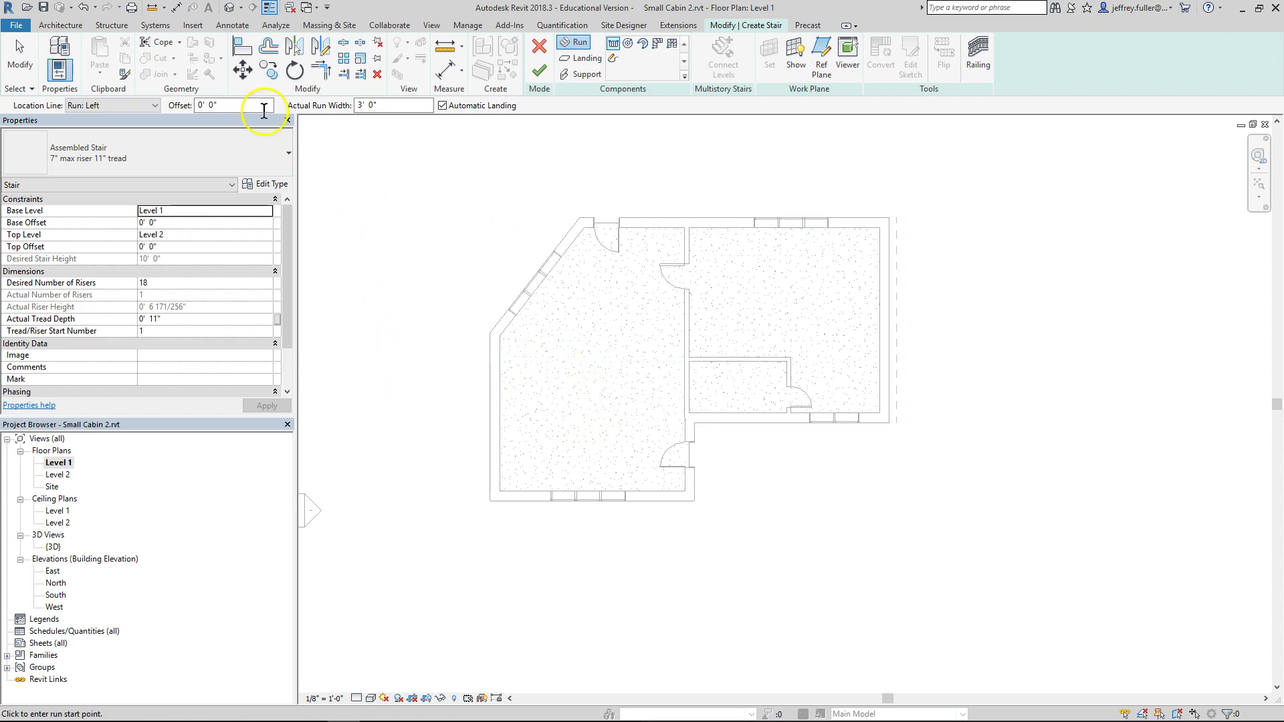
{"action": "left_click", "coordinate": [227, 105]}
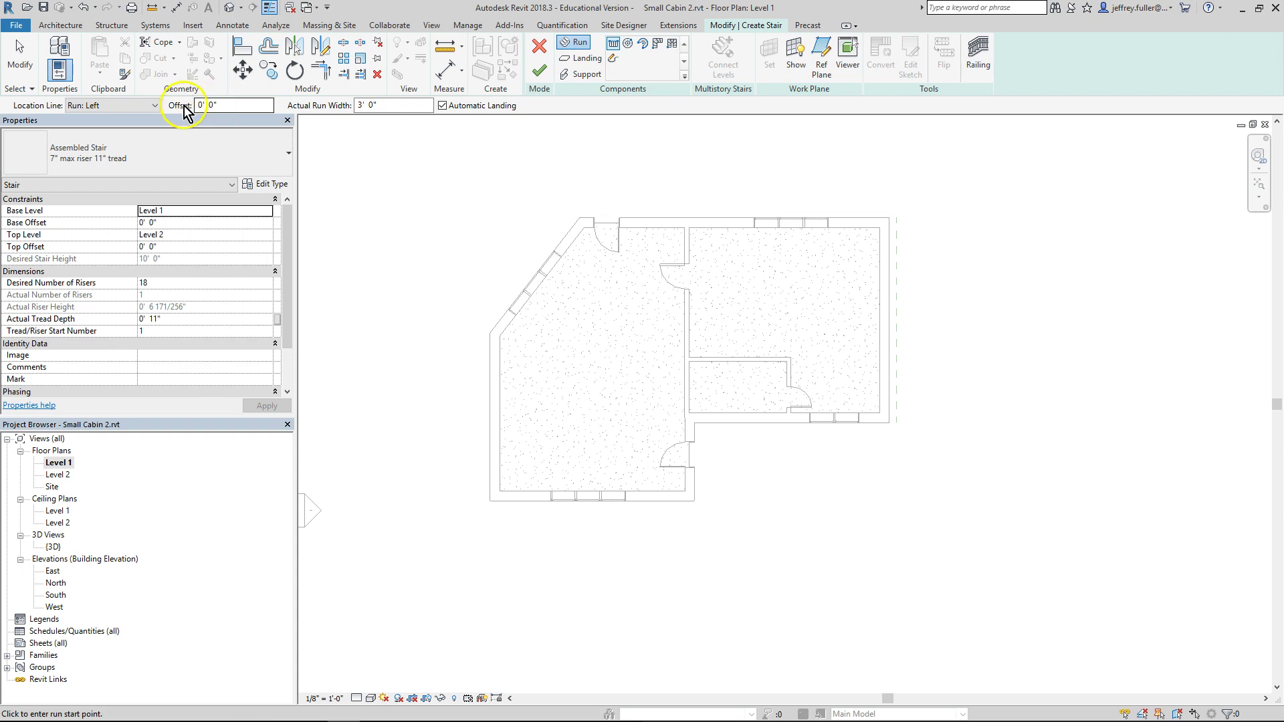
{"action": "left_click", "coordinate": [376, 111]}
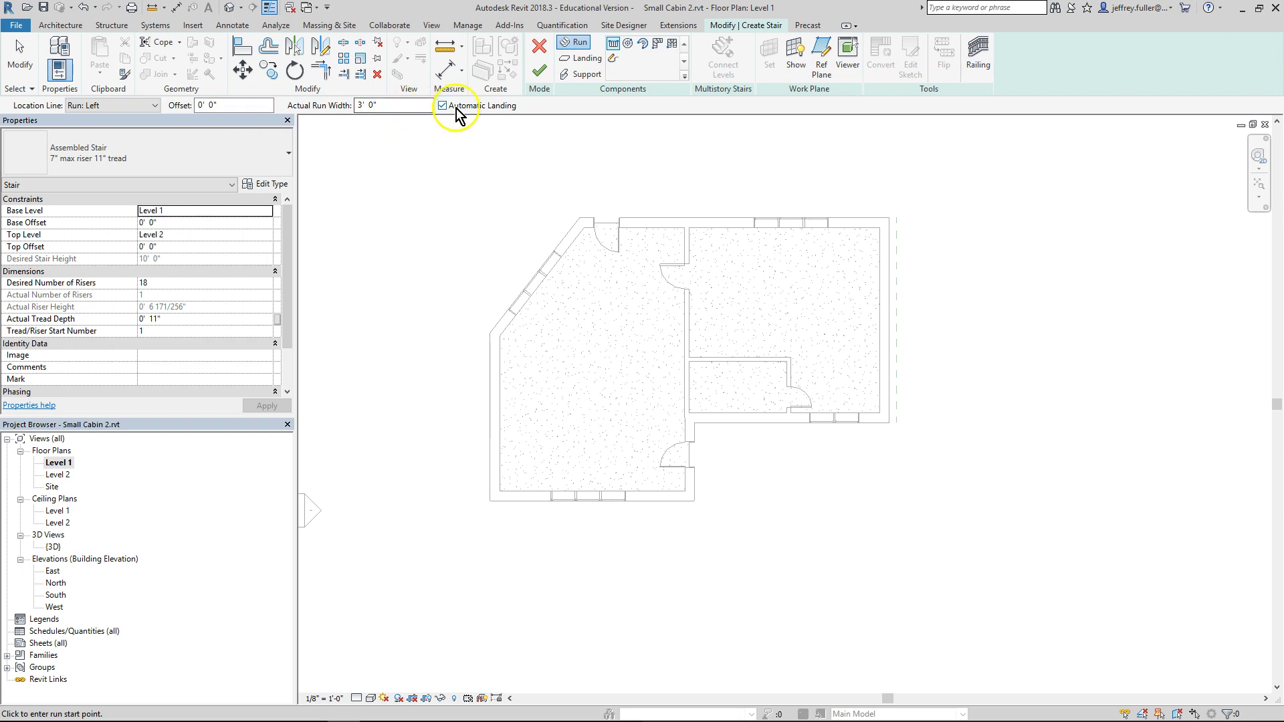
{"action": "left_click", "coordinate": [399, 182]}
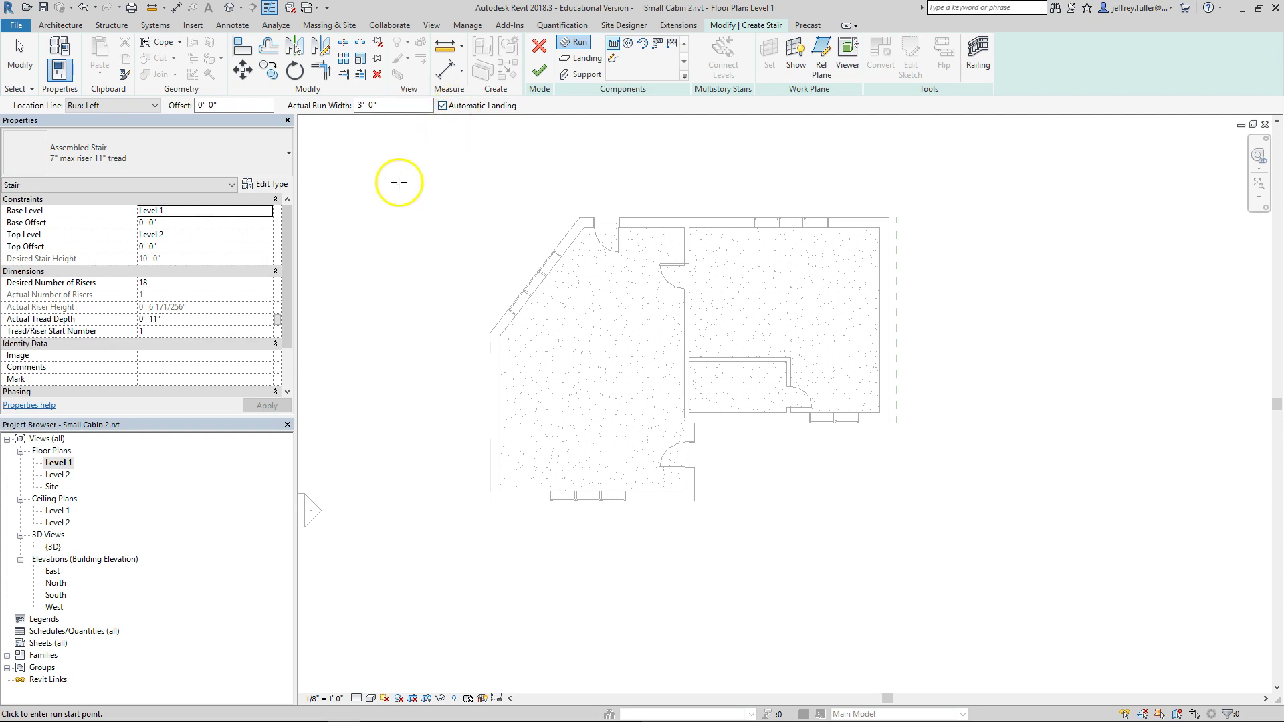
Sketch a 10-riser run, about 8' 3" long, along the inside of the west wall.
{"action": "left_click", "coordinate": [500, 456]}
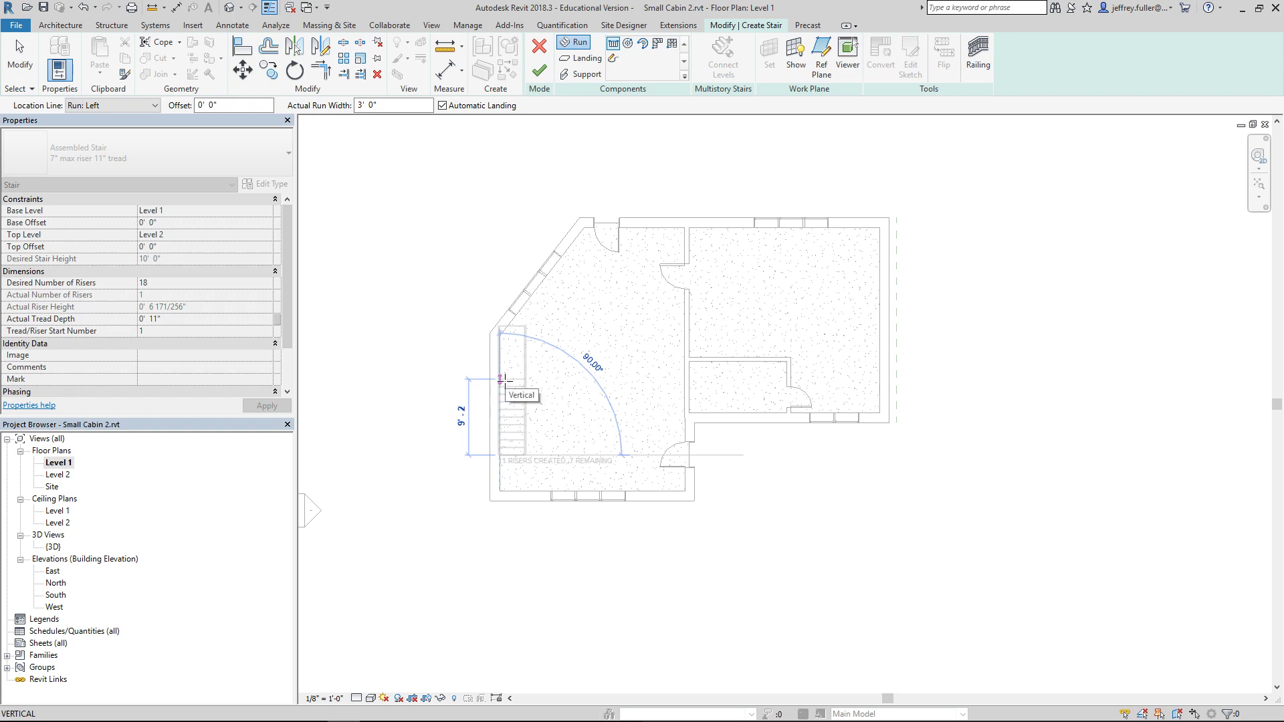
{"action": "left_click", "coordinate": [507, 370]}
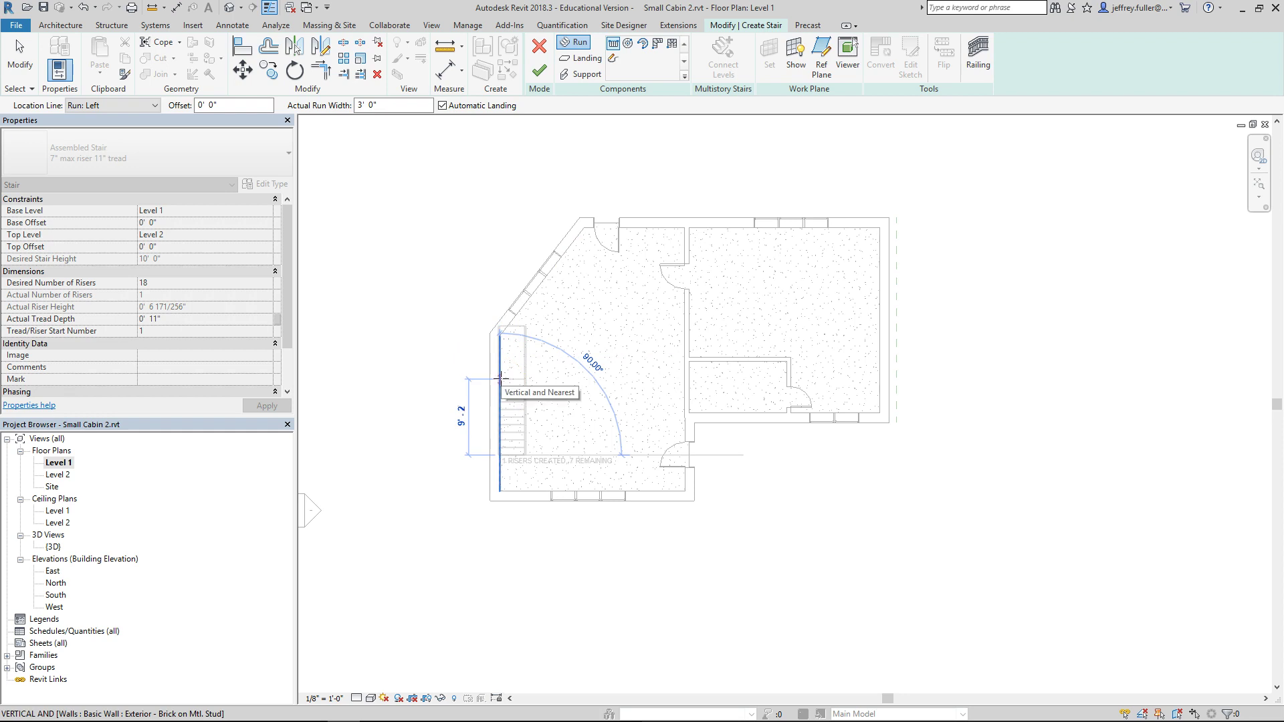
{"action": "left_click", "coordinate": [500, 379]}
{"action": "left_click", "coordinate": [502, 445]}
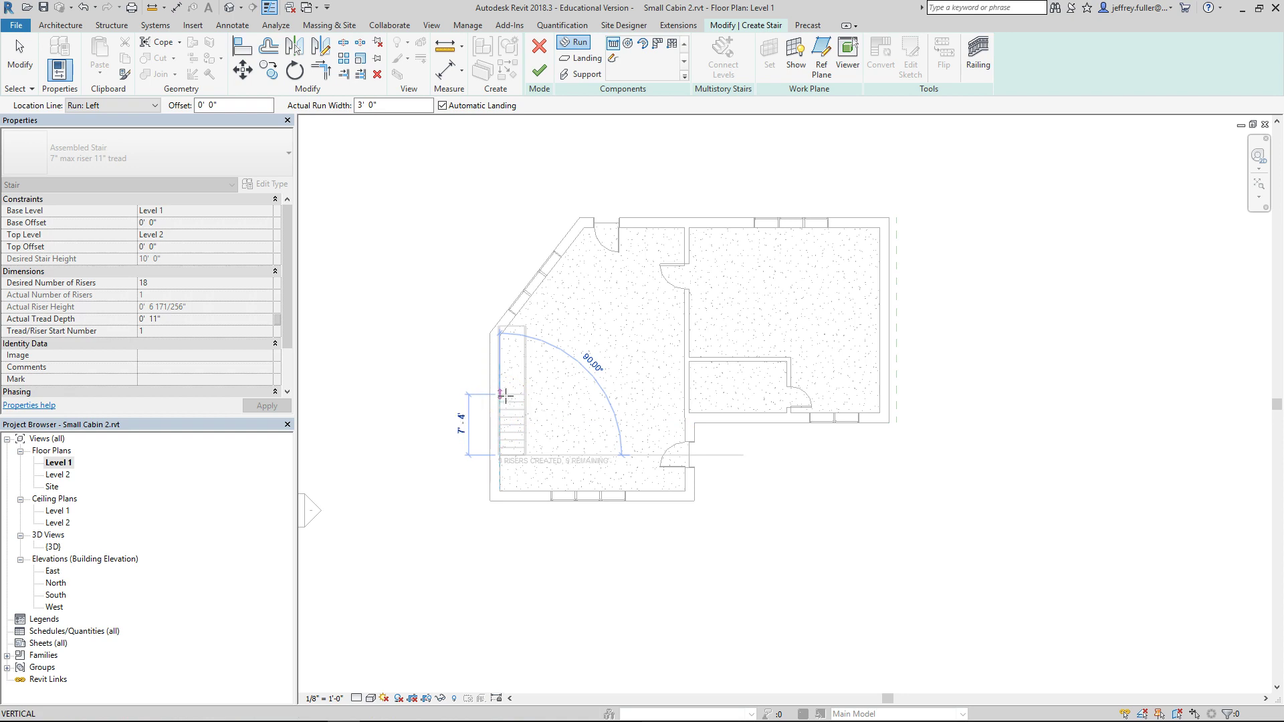
{"action": "left_click", "coordinate": [499, 410]}
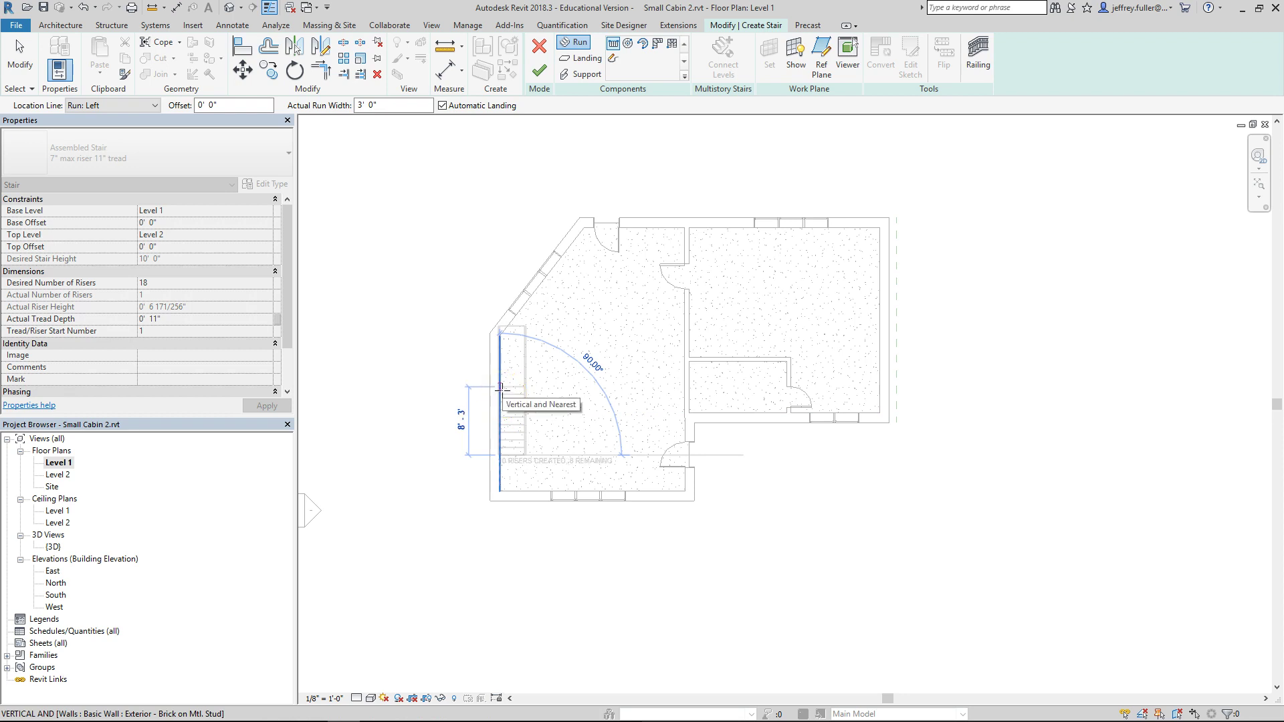
{"action": "left_click", "coordinate": [501, 388]}
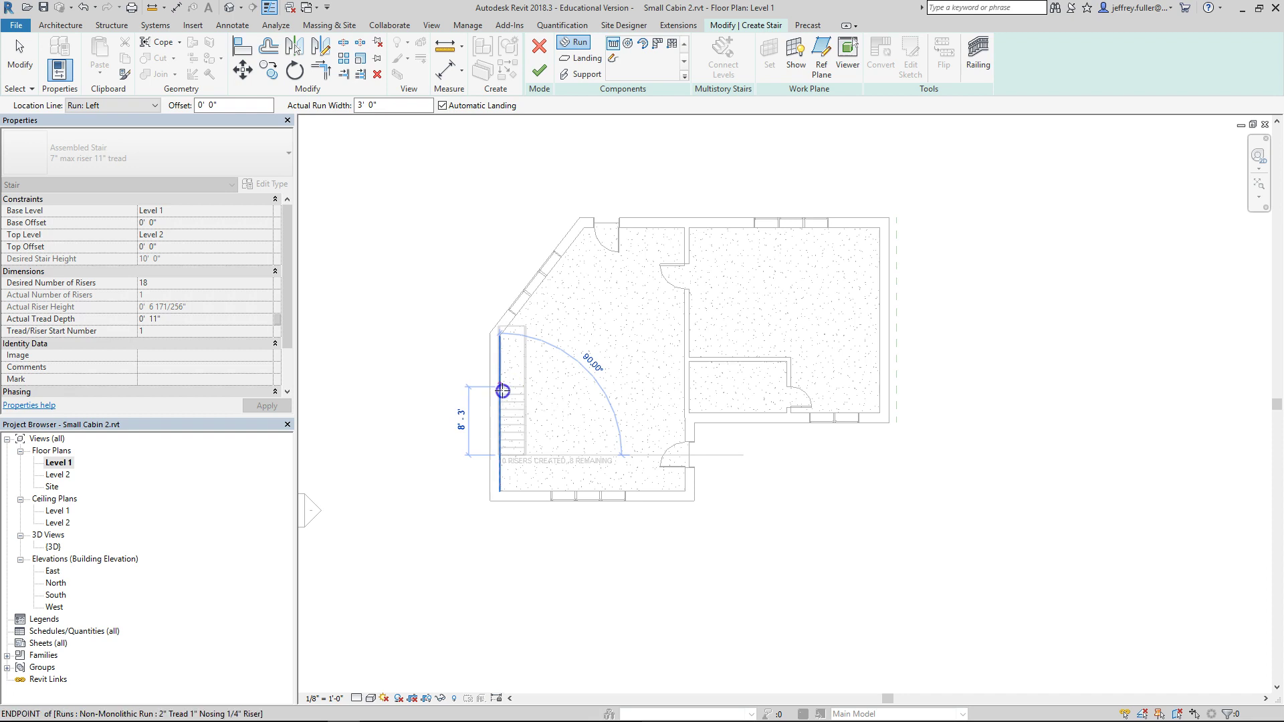
{"action": "left_click", "coordinate": [559, 393]}
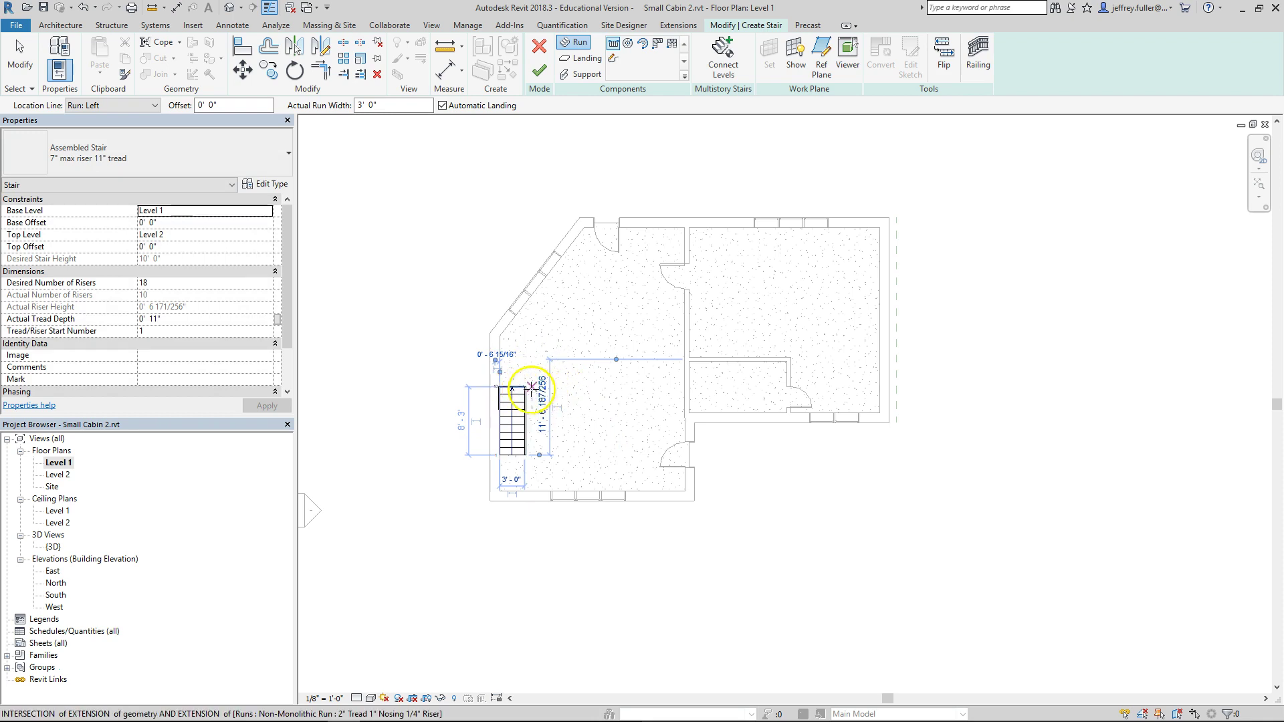
Place the second parallel run beside the first, completing all 18 risers with a connecting landing.
{"action": "left_click", "coordinate": [530, 387]}
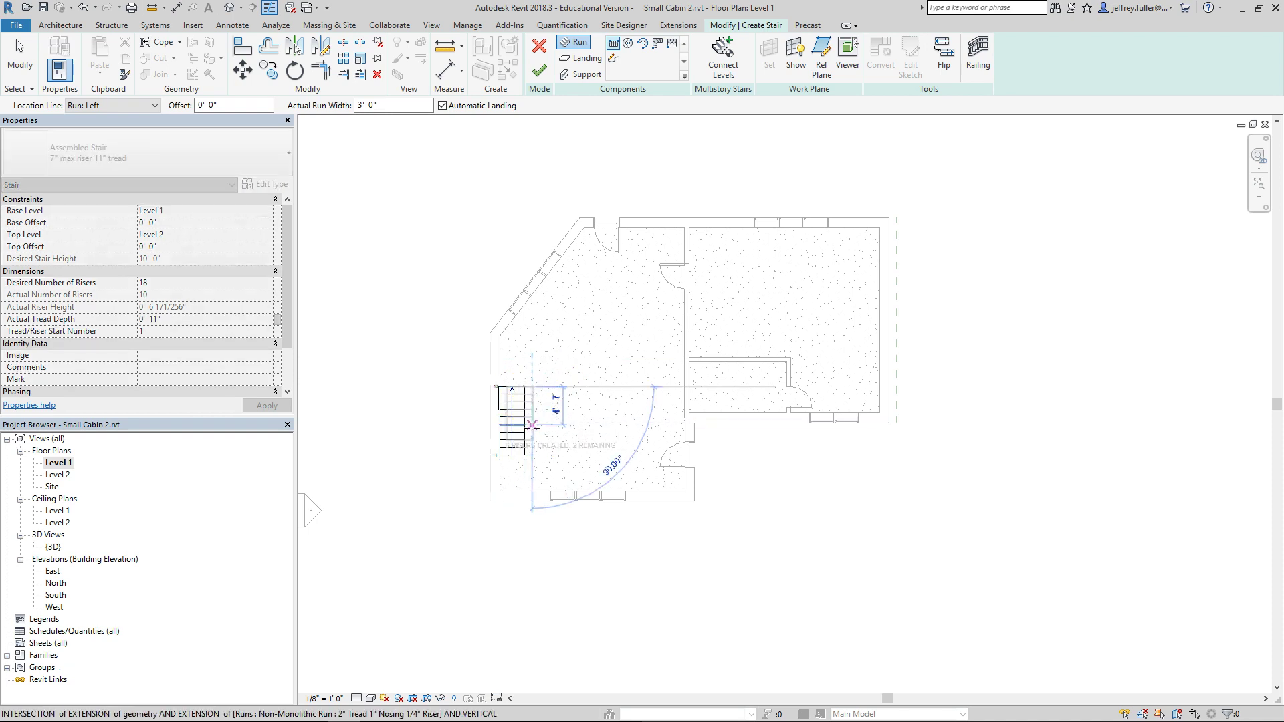
{"action": "left_click", "coordinate": [532, 393]}
{"action": "key", "text": "Escape"}
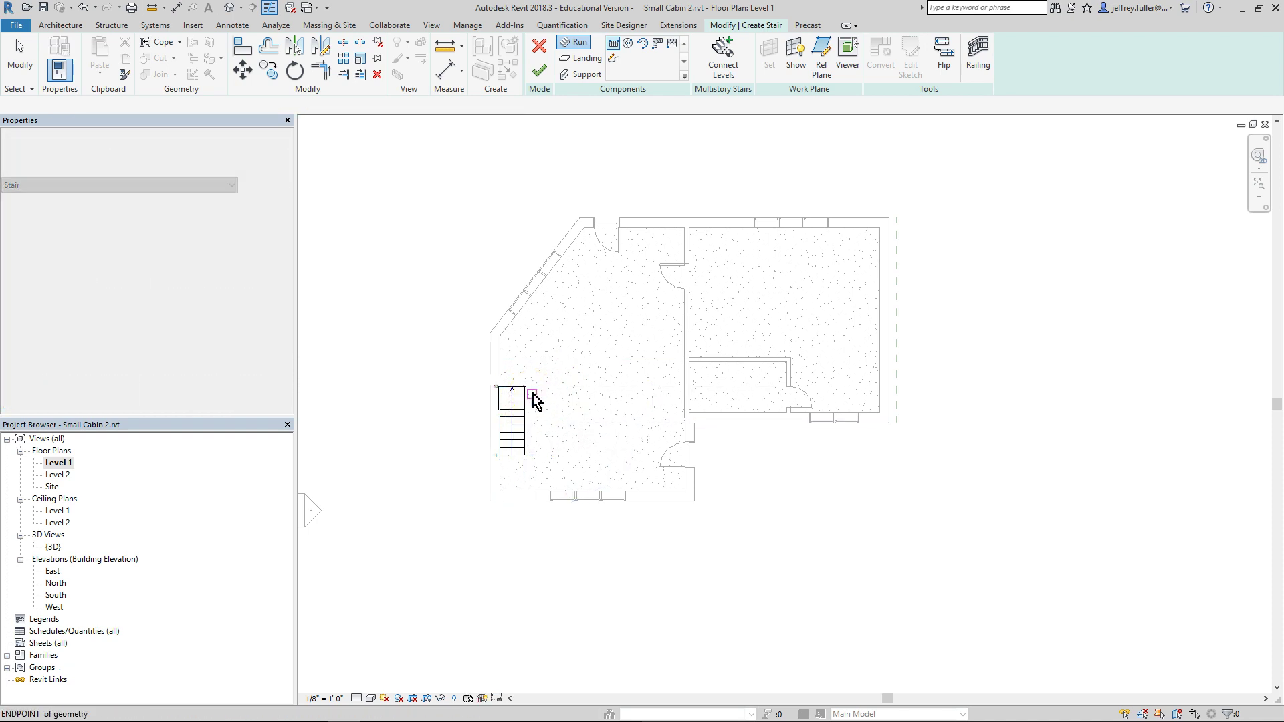
{"action": "left_click", "coordinate": [559, 387]}
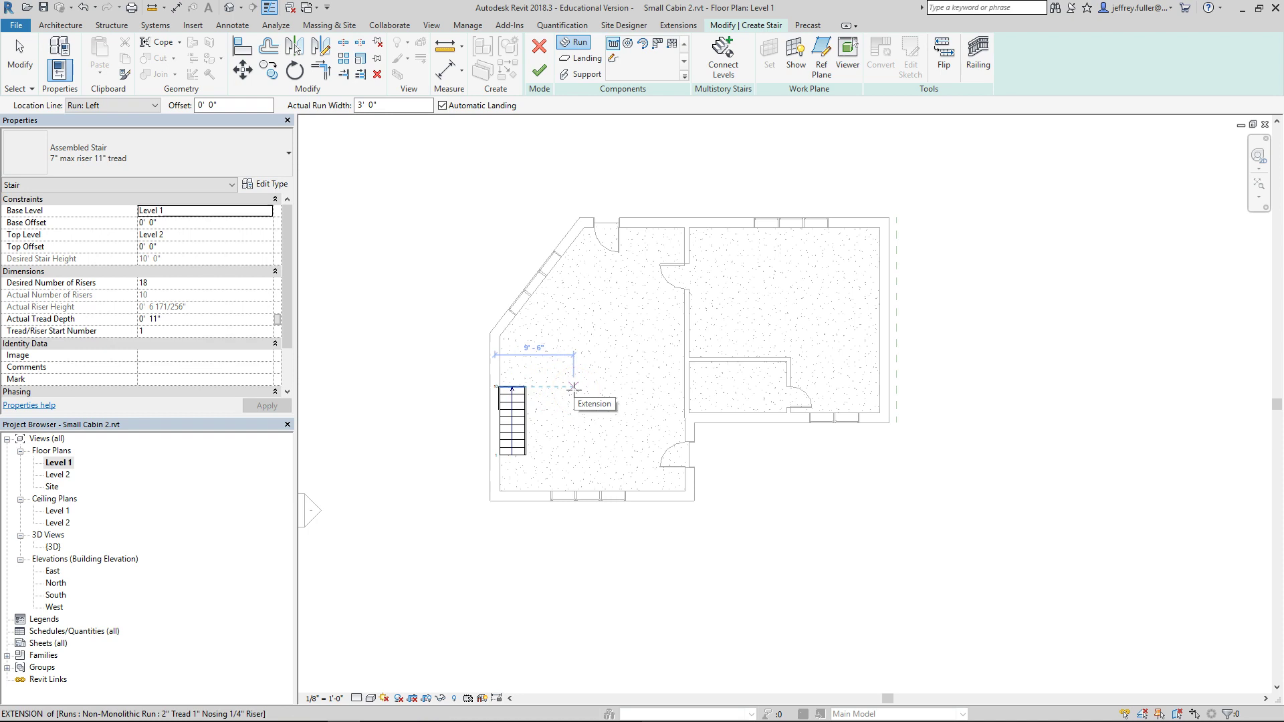
{"action": "left_click", "coordinate": [556, 390]}
{"action": "left_click", "coordinate": [583, 390]}
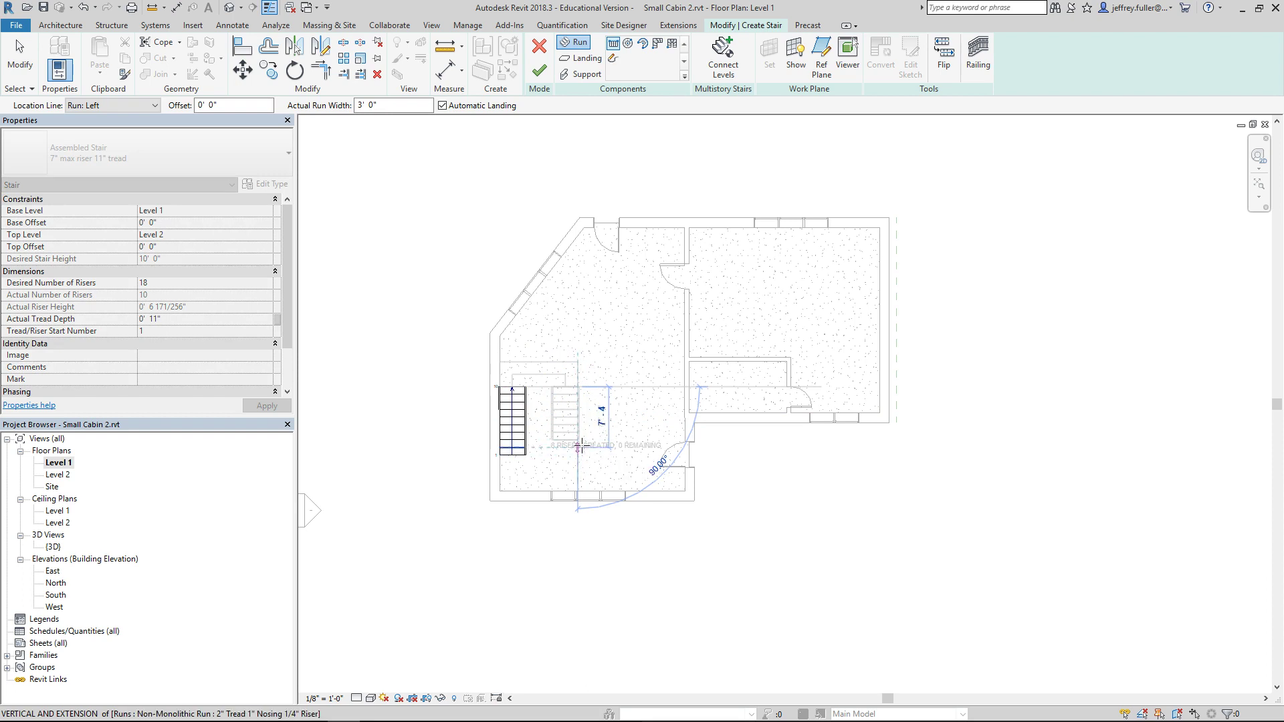
{"action": "left_click", "coordinate": [580, 440]}
{"action": "key", "text": "Escape"}
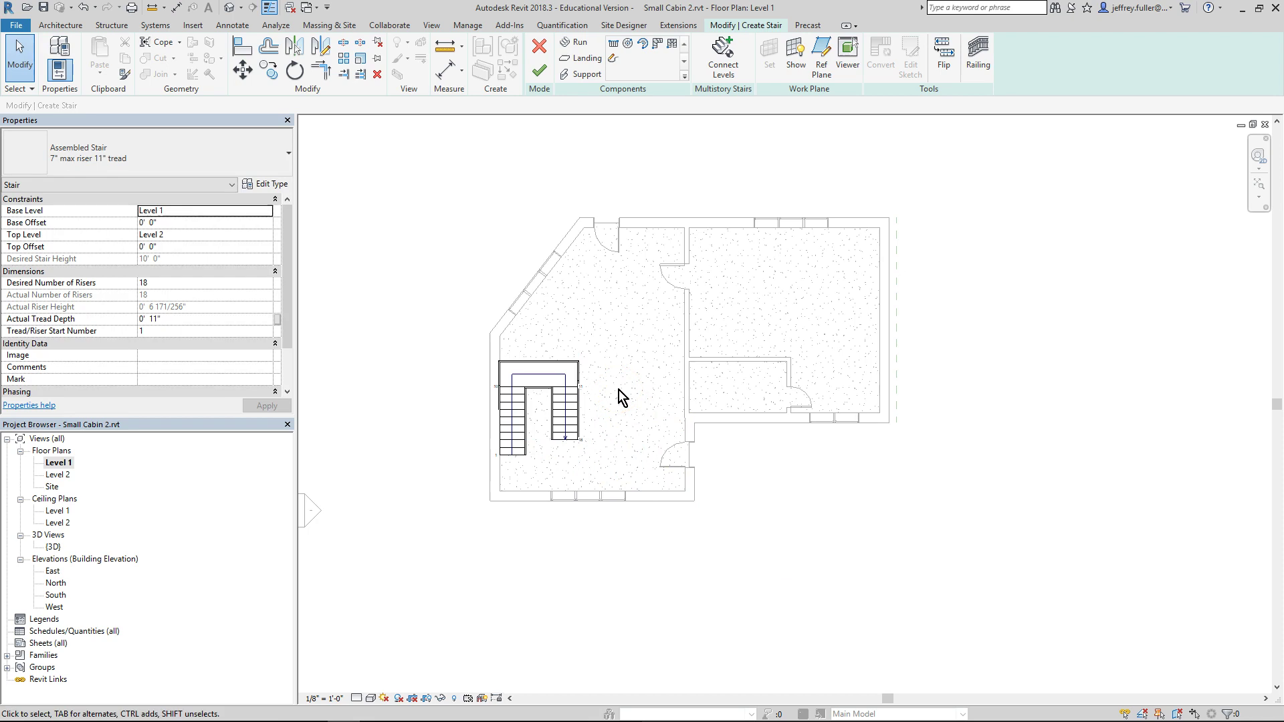
Drag the second run left next to the first, then select the landing and right-hand run.
{"action": "left_click", "coordinate": [571, 407]}
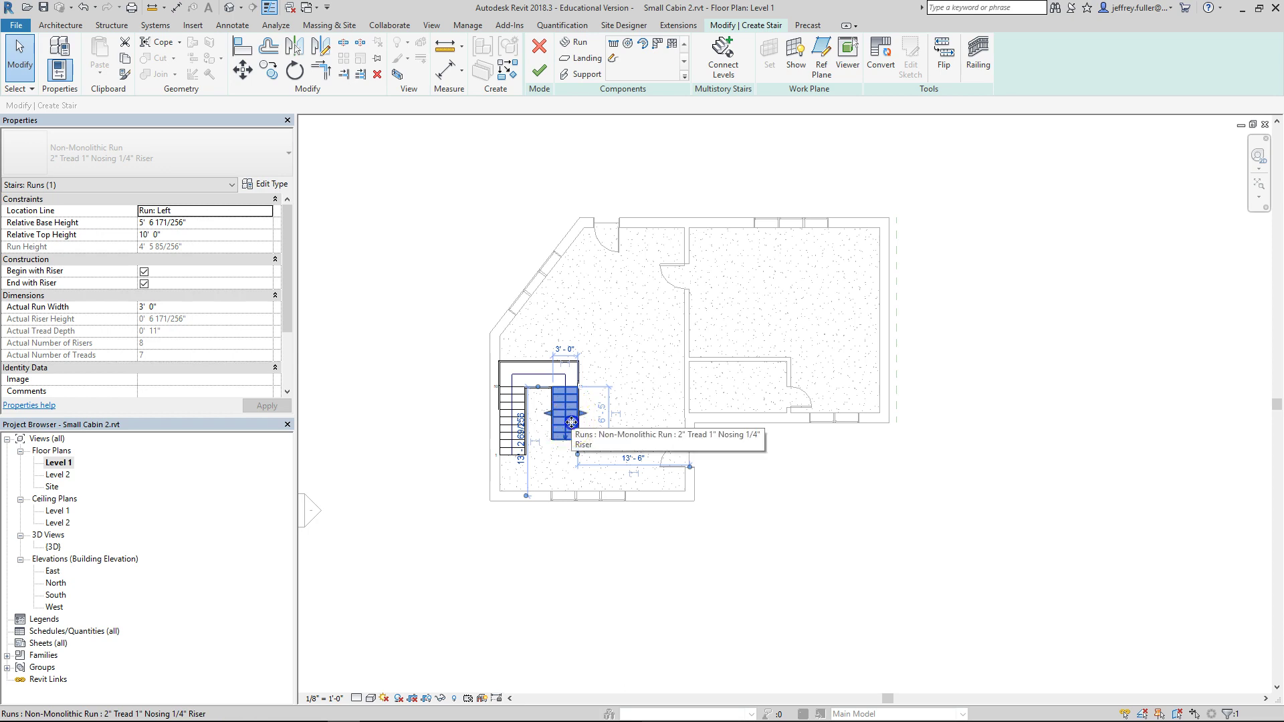
{"action": "left_click_drag", "start_coordinate": [562, 422], "coordinate": [542, 423]}
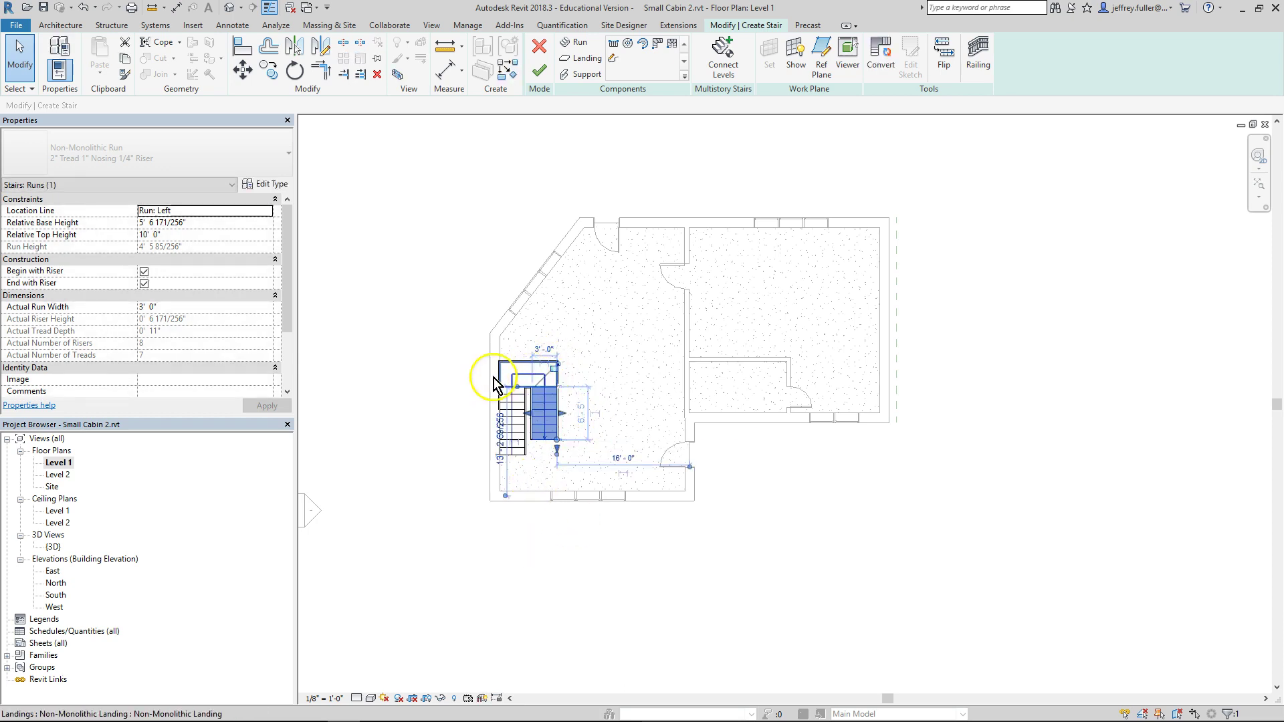
{"action": "left_click", "coordinate": [406, 432]}
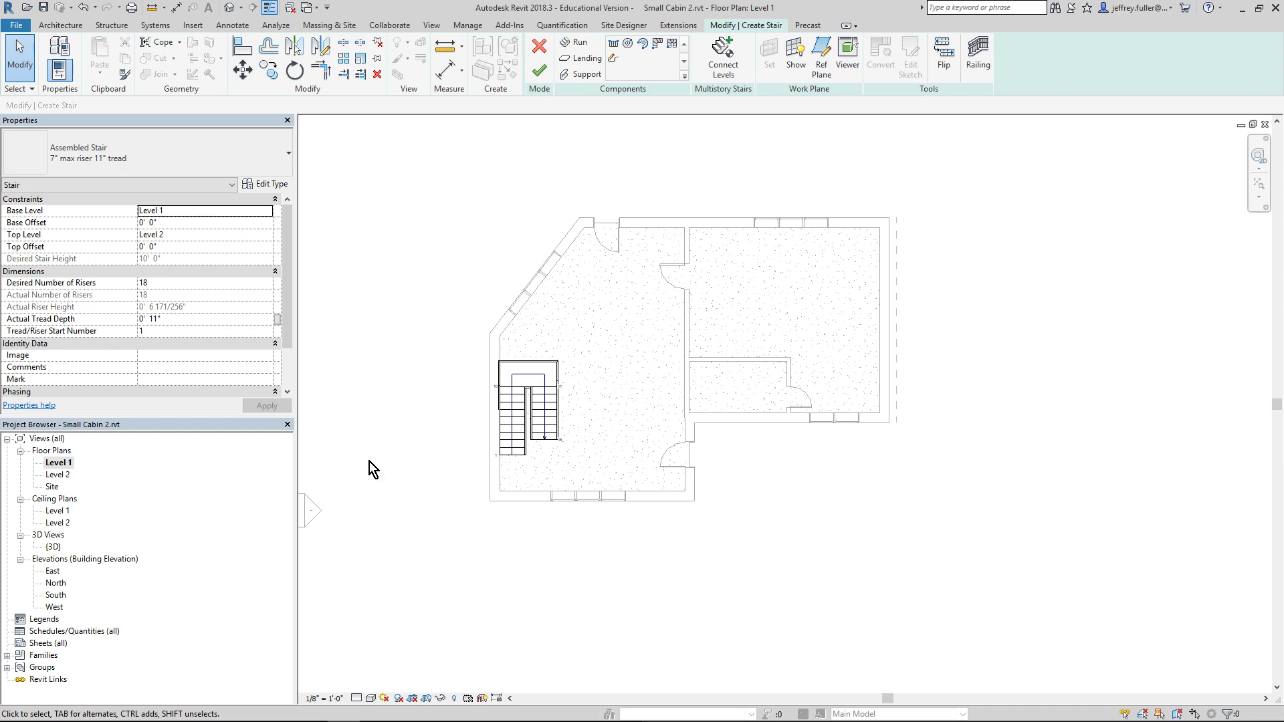
{"action": "left_click", "coordinate": [543, 380]}
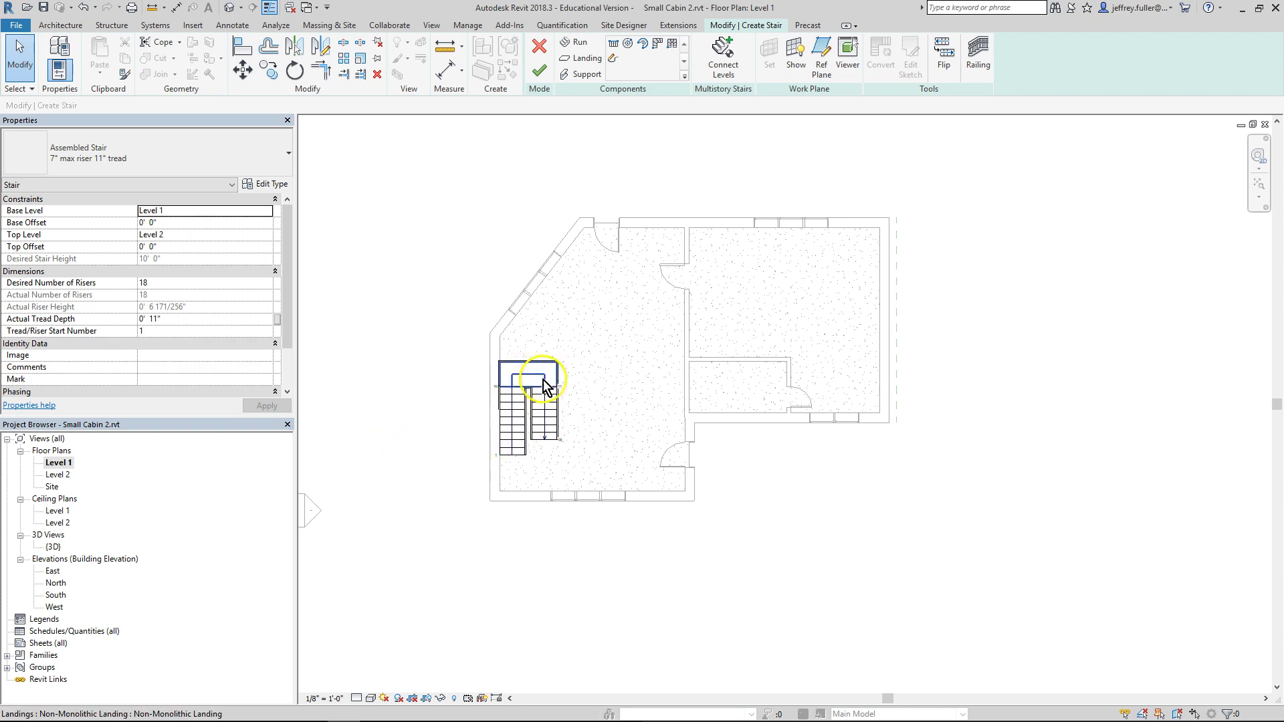
{"action": "left_click", "coordinate": [535, 443]}
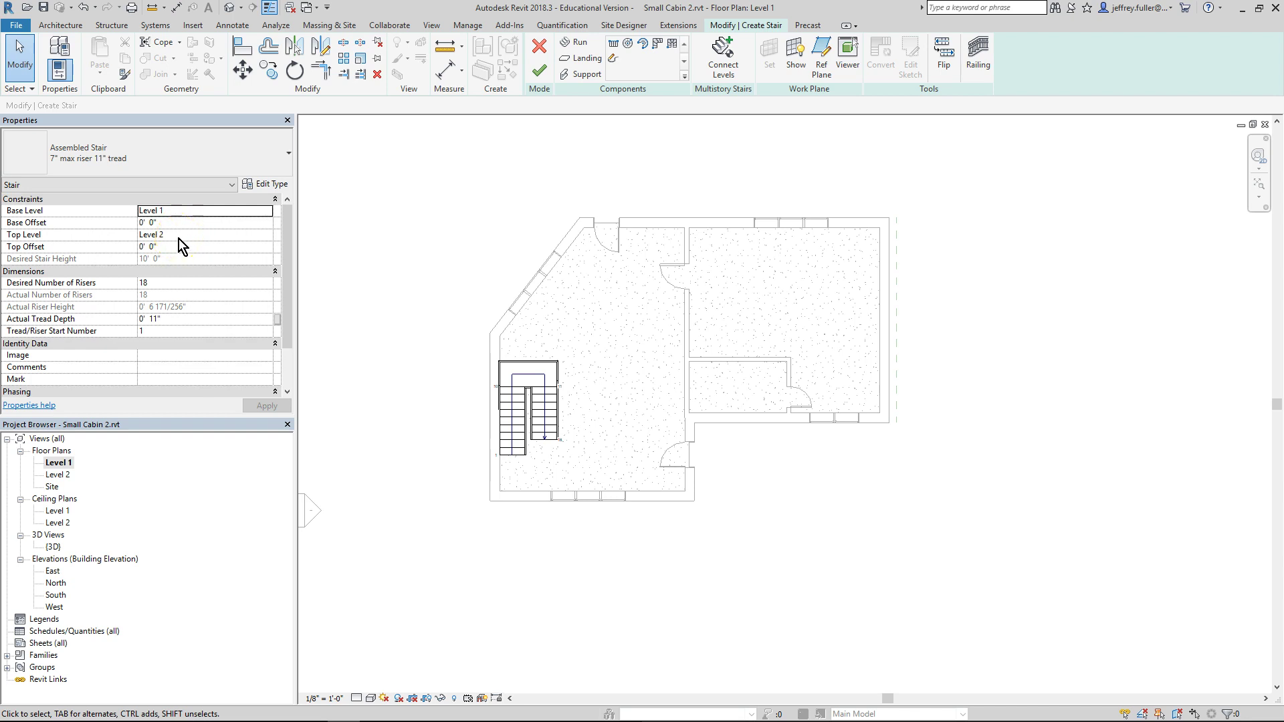
{"action": "left_click", "coordinate": [182, 298]}
{"action": "left_click", "coordinate": [157, 262]}
{"action": "left_click", "coordinate": [187, 288]}
{"action": "left_click", "coordinate": [160, 258]}
{"action": "mouse_move", "coordinate": [69, 286]}
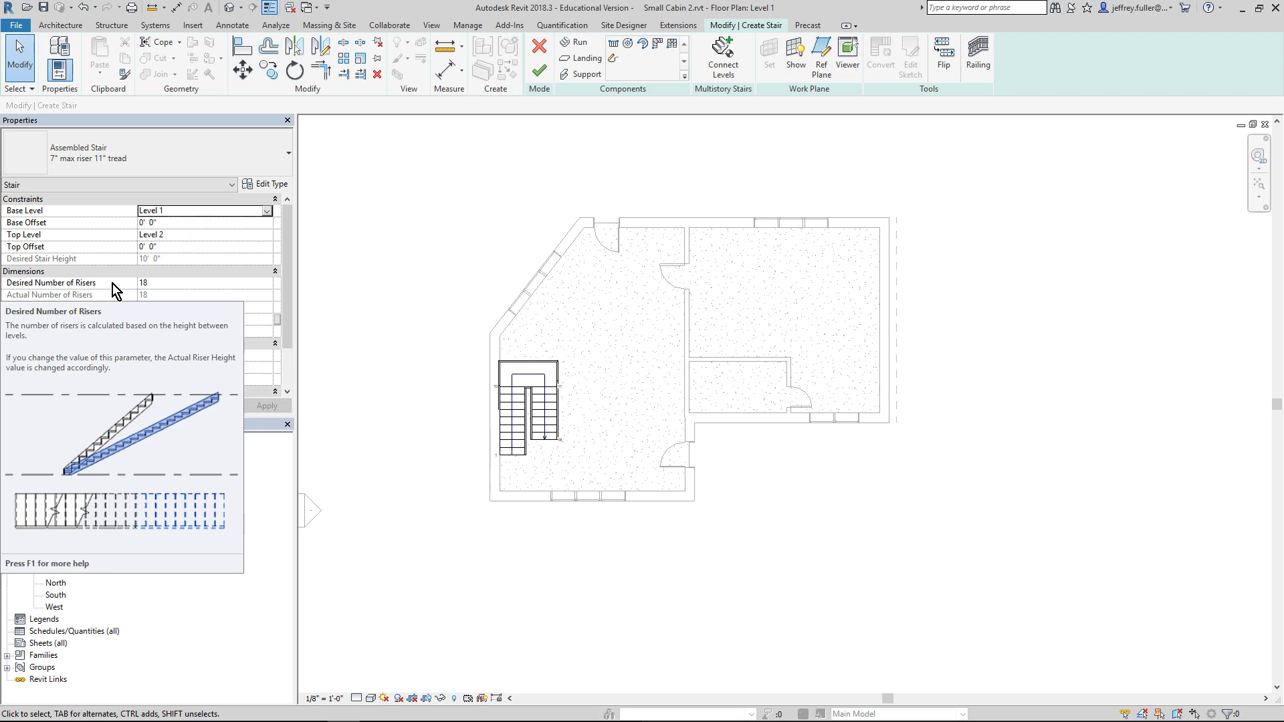
{"action": "left_click", "coordinate": [159, 286]}
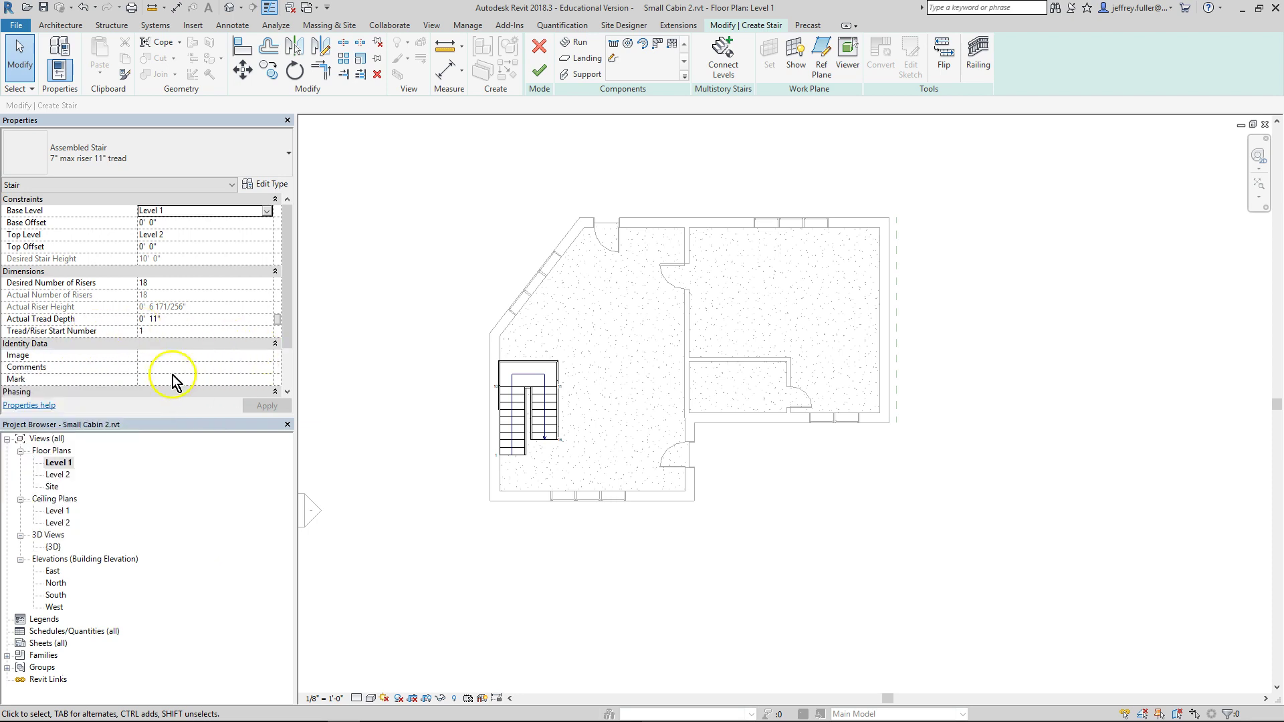
{"action": "scroll", "coordinate": [123, 347], "scroll_direction": "down", "scroll_amount": 2}
{"action": "scroll", "coordinate": [125, 349], "scroll_direction": "up", "scroll_amount": 2}
{"action": "left_click", "coordinate": [191, 284]}
Finish the stair edit and open the default {3D} view.
{"action": "left_click", "coordinate": [467, 166]}
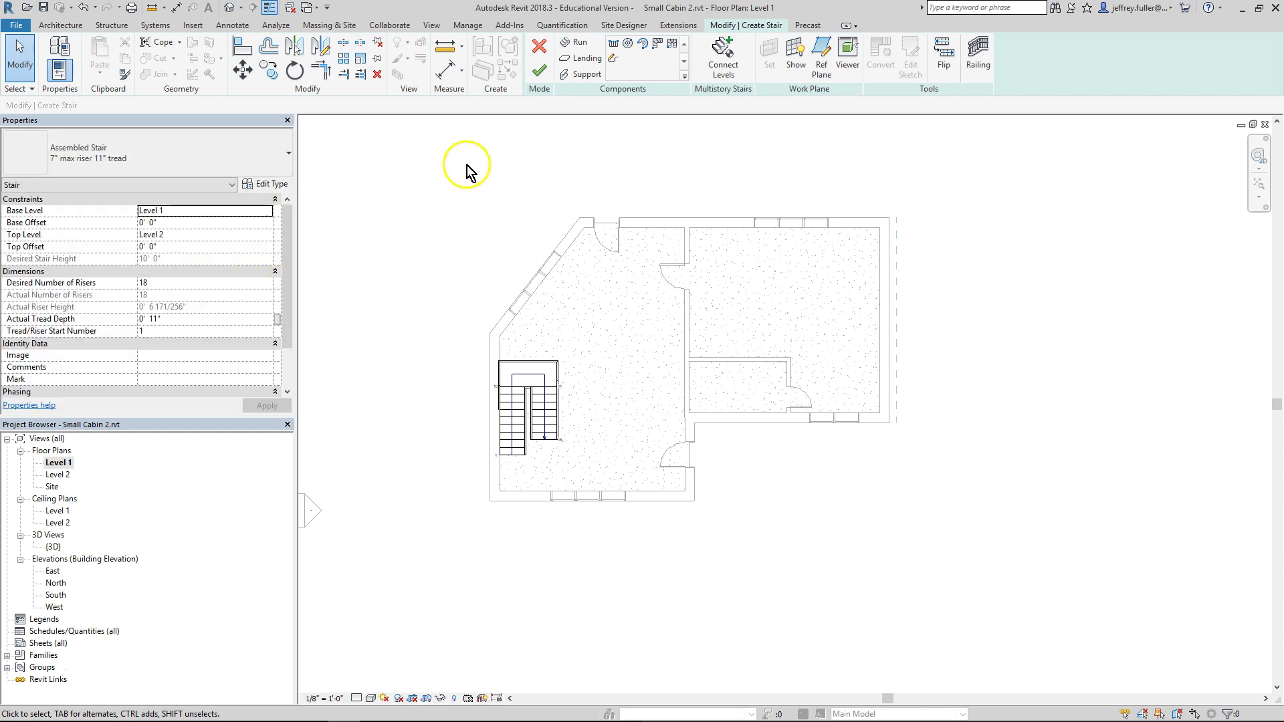
{"action": "left_click", "coordinate": [539, 70]}
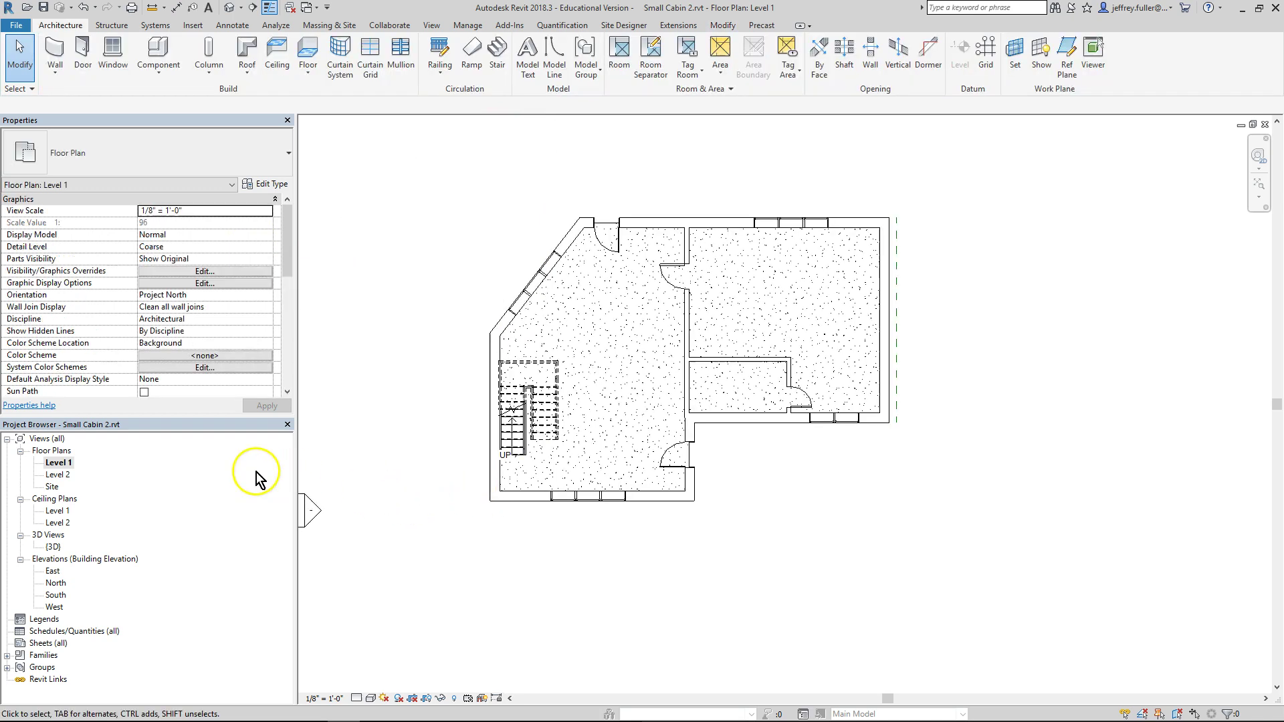
{"action": "double_click", "coordinate": [53, 546]}
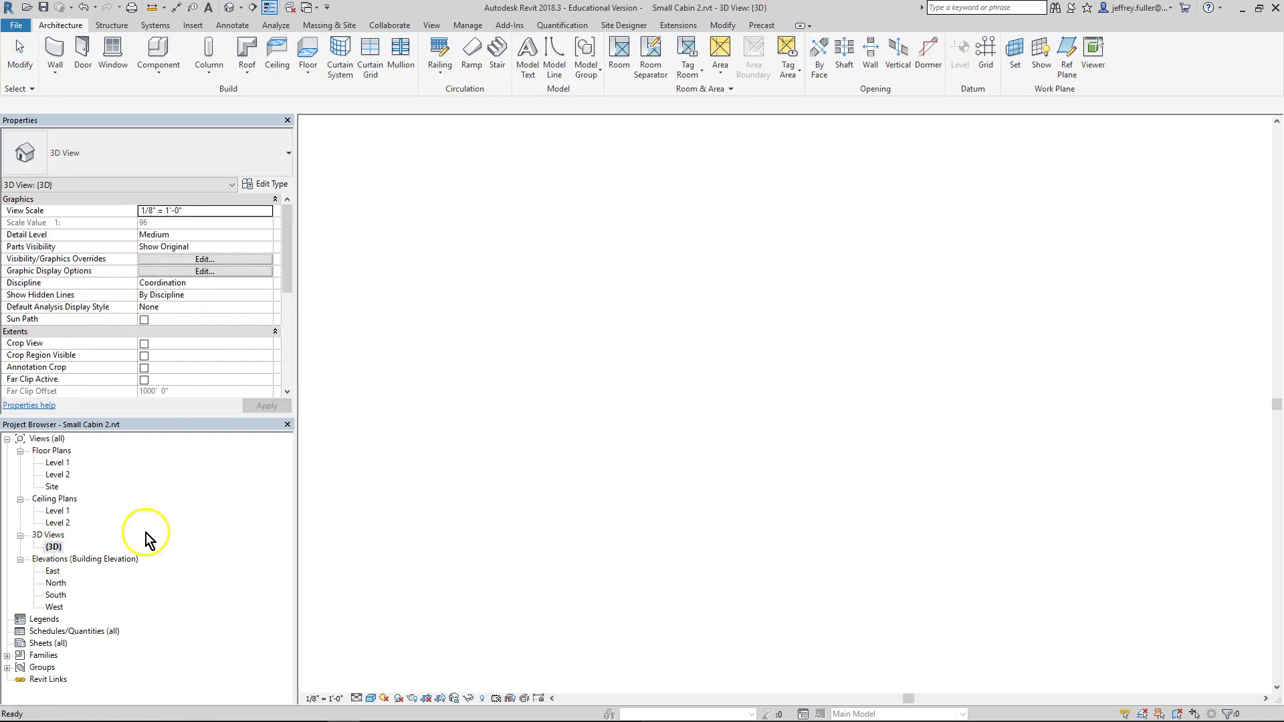
Drag the section box faces to cut the cabin open and orbit to reveal the stair.
{"action": "left_click", "coordinate": [603, 448]}
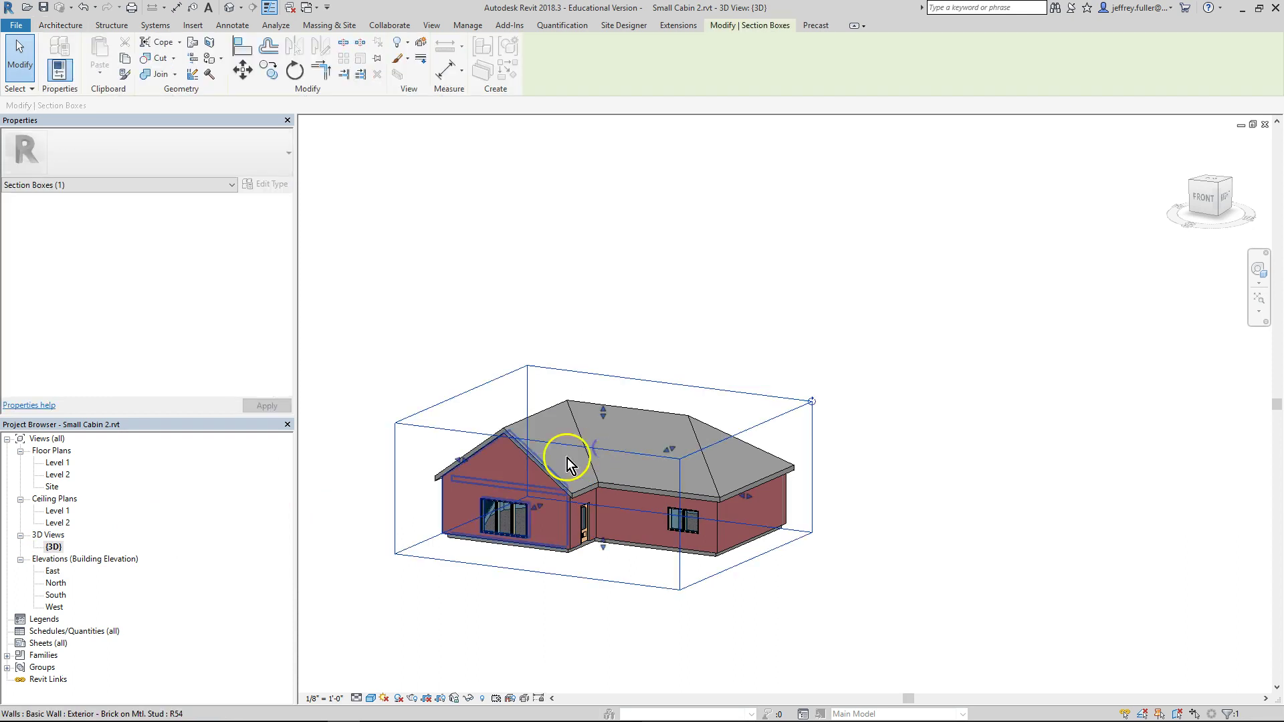
{"action": "left_click_drag", "start_coordinate": [535, 506], "coordinate": [589, 483]}
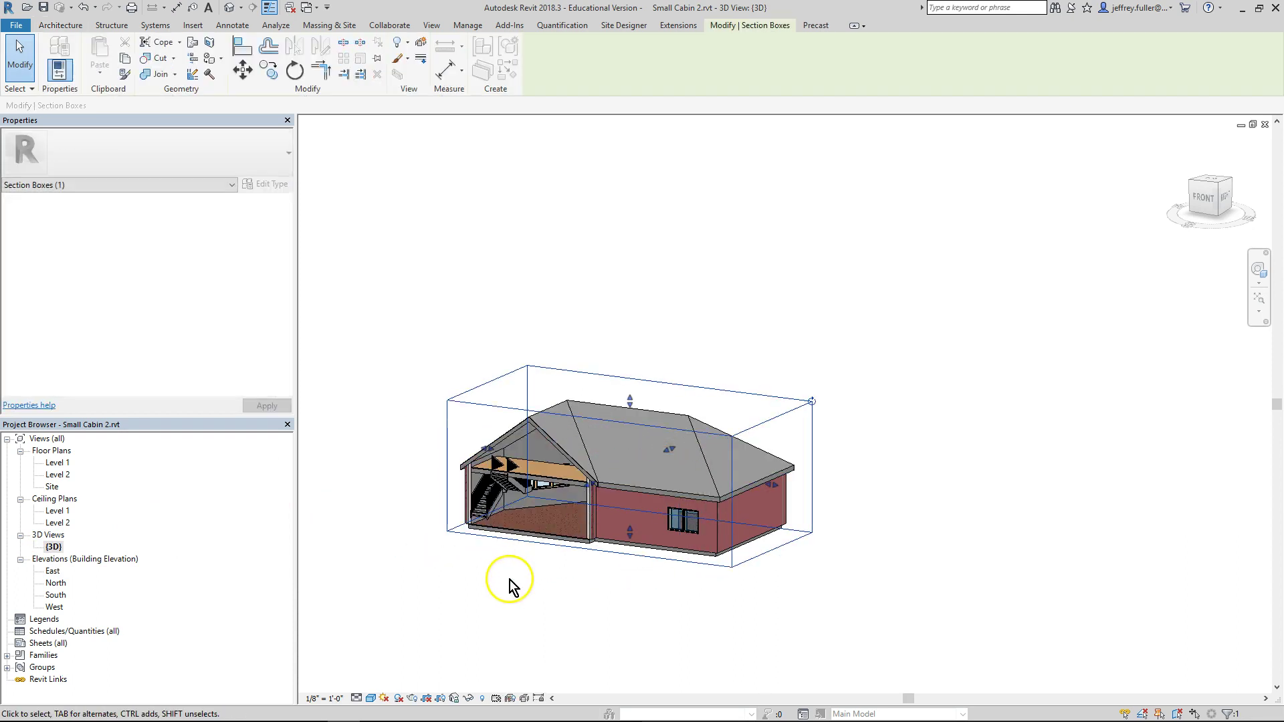
{"action": "middle_click_drag", "start_coordinate": [489, 578], "coordinate": [430, 565], "text": "shift"}
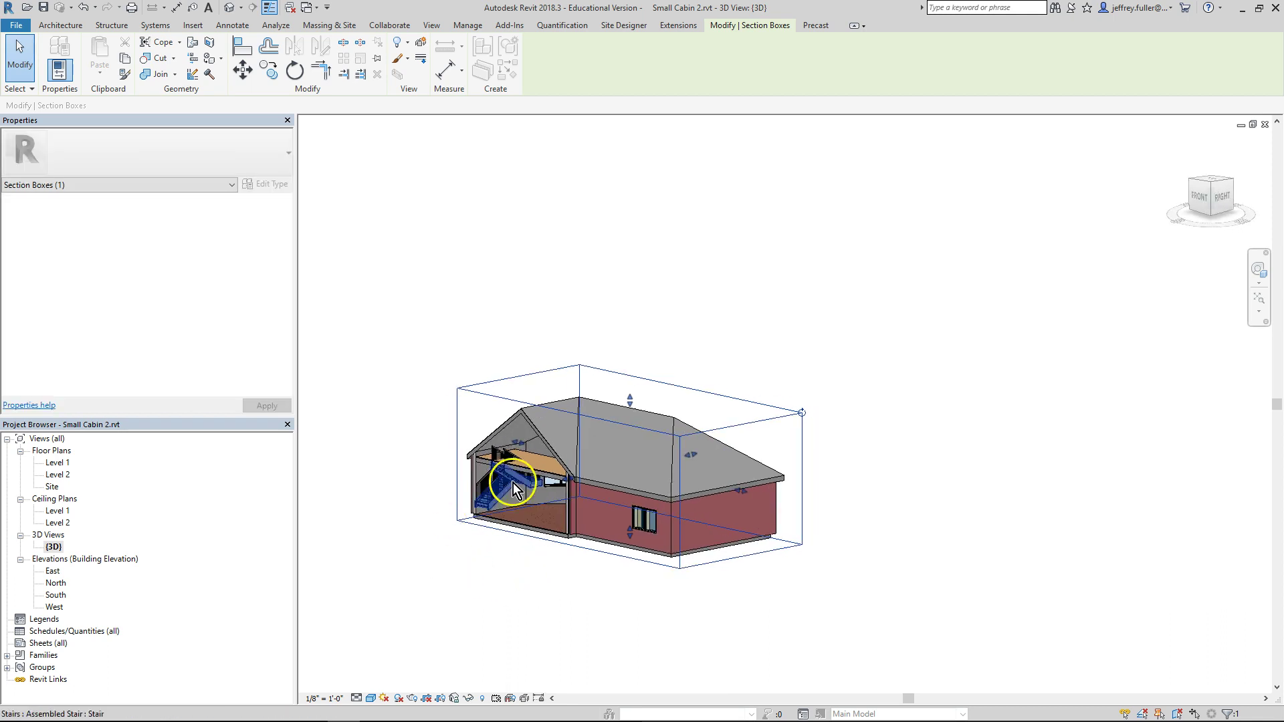
{"action": "scroll", "coordinate": [515, 488], "scroll_direction": "up", "scroll_amount": 10}
{"action": "middle_click_drag", "start_coordinate": [520, 568], "coordinate": [719, 559]}
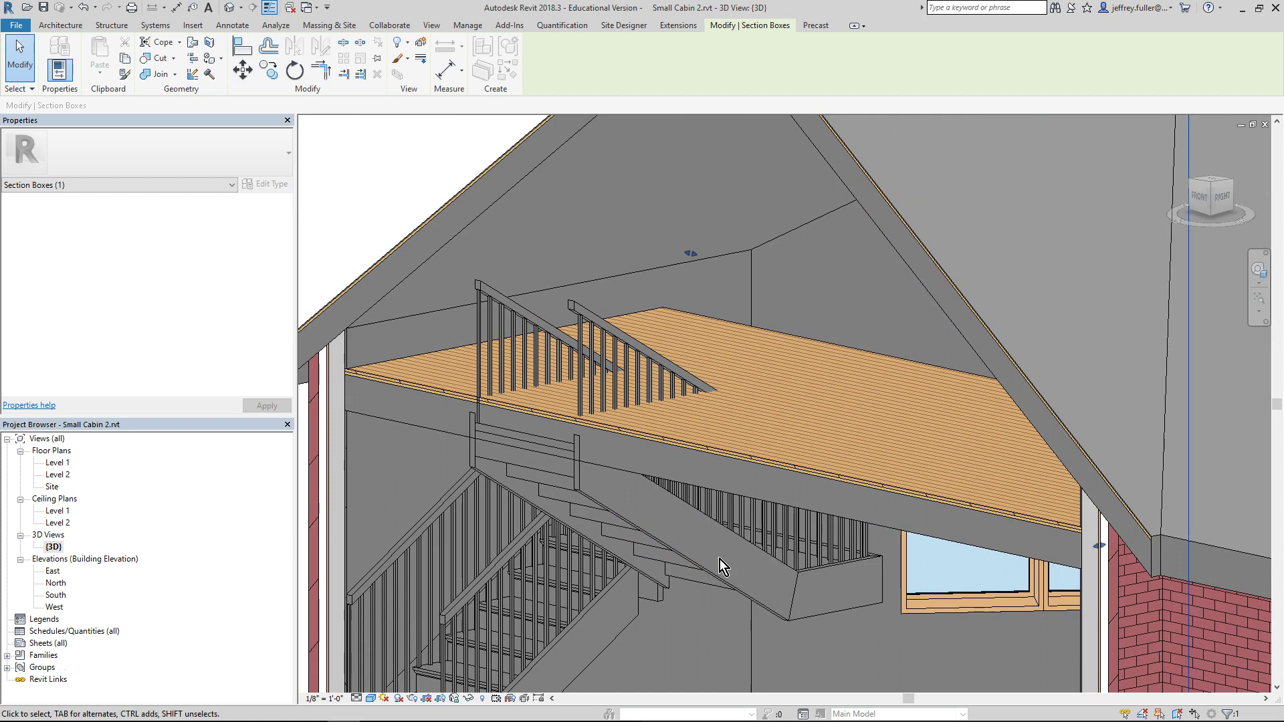
{"action": "scroll", "coordinate": [720, 559], "scroll_direction": "down", "scroll_amount": 5}
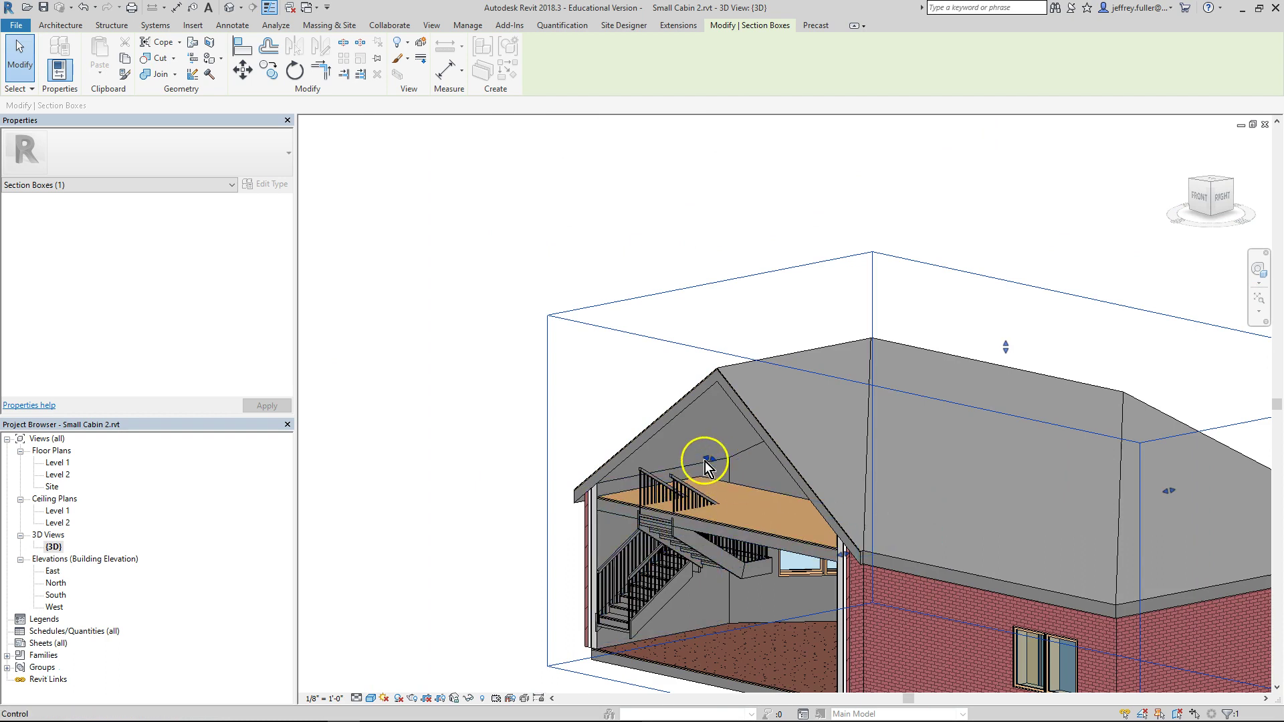
{"action": "left_click_drag", "start_coordinate": [705, 461], "coordinate": [682, 456]}
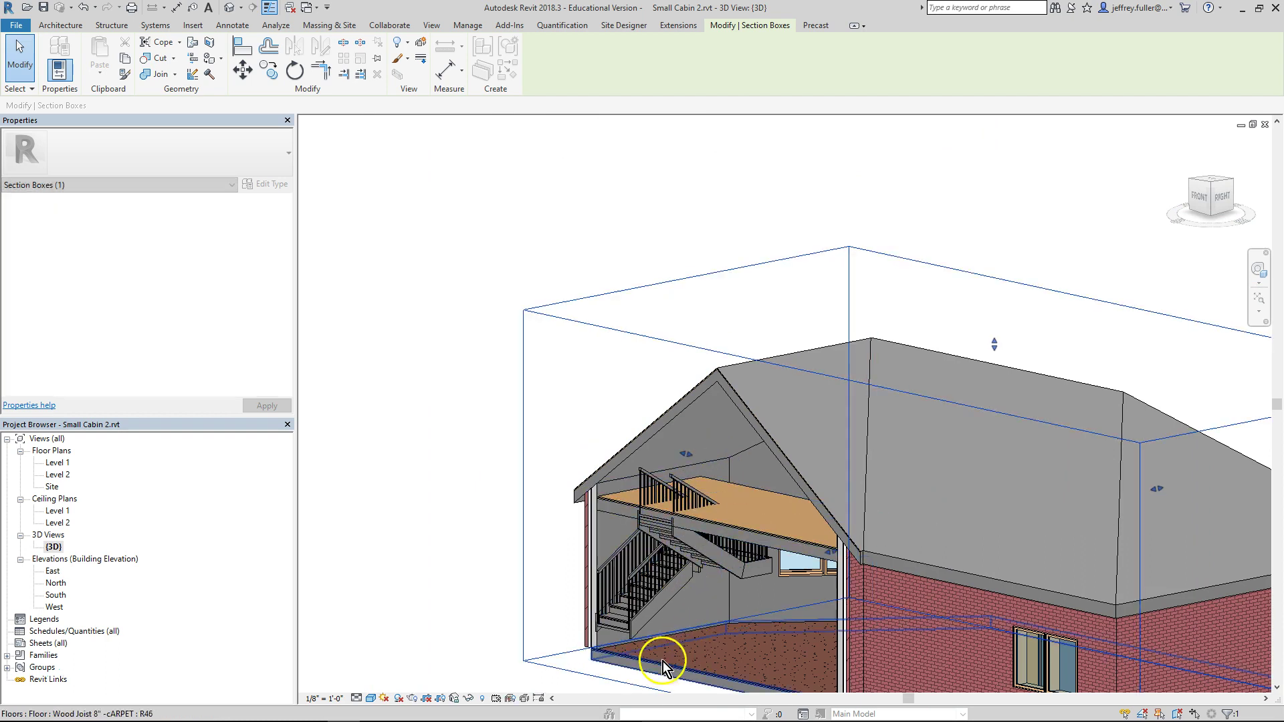
{"action": "mouse_move", "coordinate": [610, 673]}
{"action": "middle_mouse_down", "text": "shift"}
{"action": "mouse_move", "coordinate": [511, 613]}
{"action": "mouse_move", "coordinate": [712, 696]}
{"action": "mouse_move", "coordinate": [605, 677]}
{"action": "middle_mouse_up", "text": "shift"}
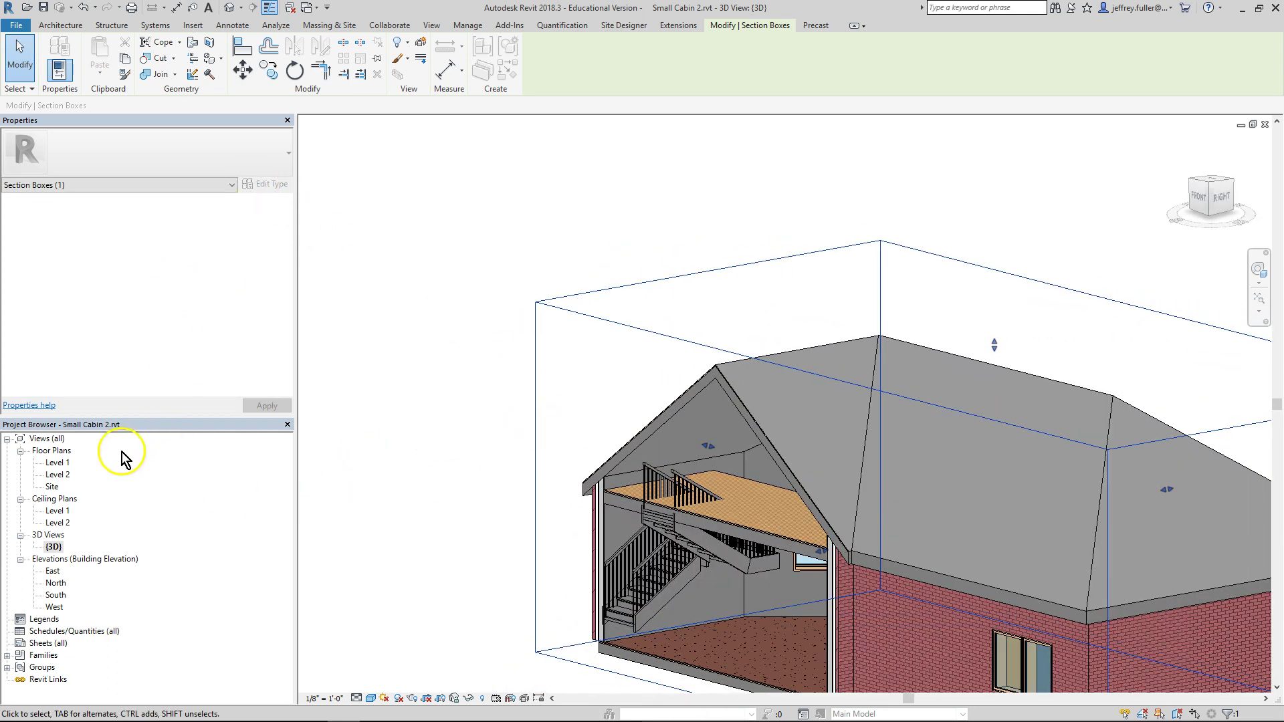
Back on Level 1, drag the section box's bottom edge down past the whole cabin.
{"action": "double_click", "coordinate": [58, 462]}
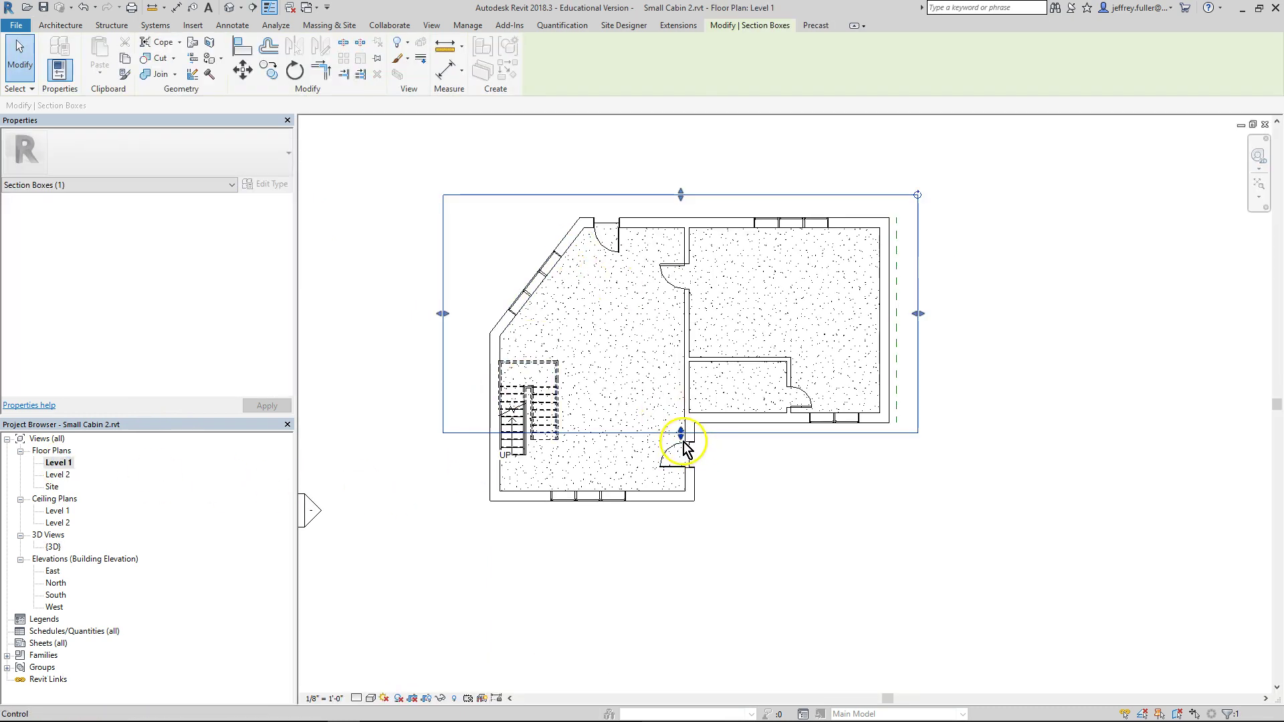
{"action": "left_click_drag", "start_coordinate": [683, 441], "coordinate": [656, 540]}
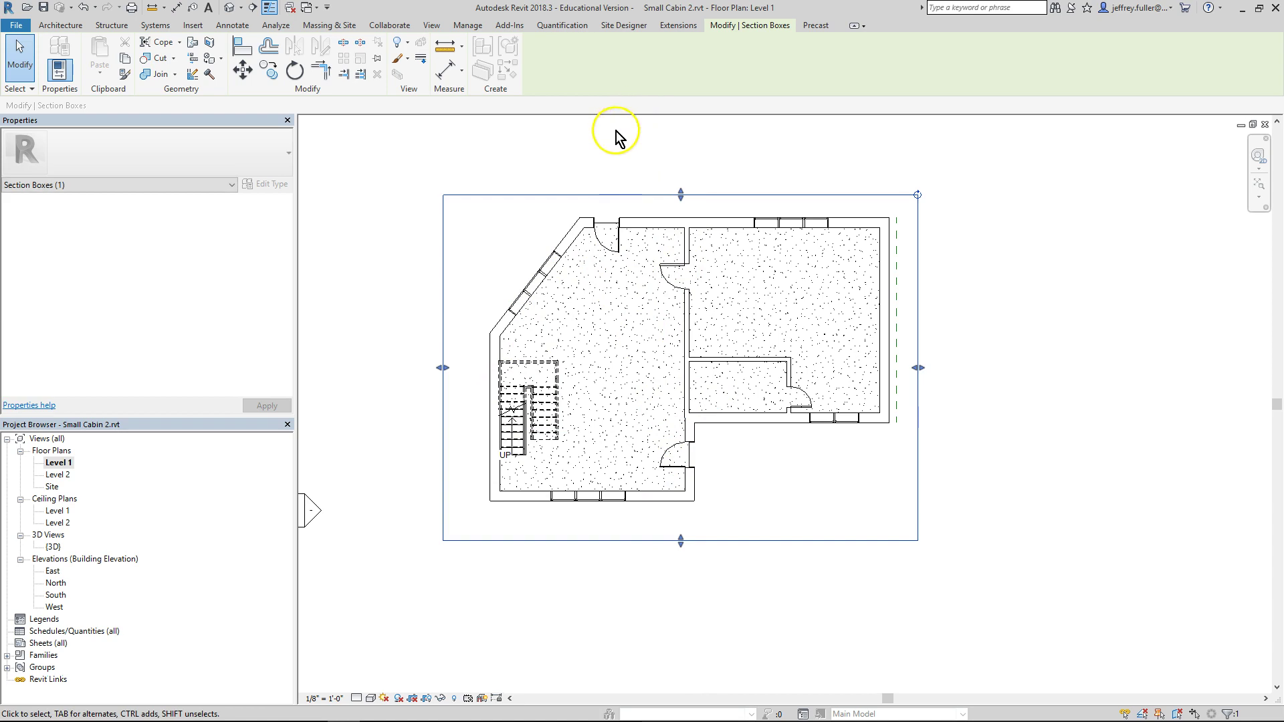
{"action": "left_click", "coordinate": [64, 26]}
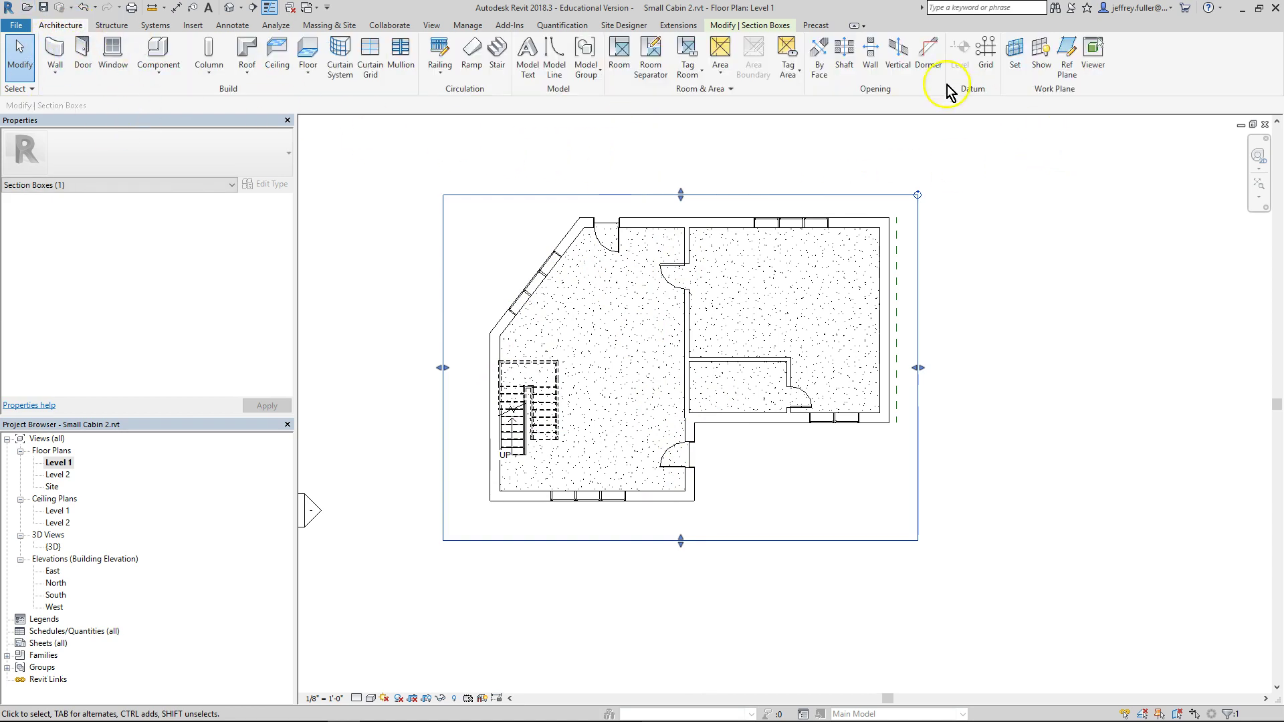
Draw a closed shaft boundary around the stair, with -1' 0" base offset and 20' 0" height.
{"action": "left_click", "coordinate": [845, 54]}
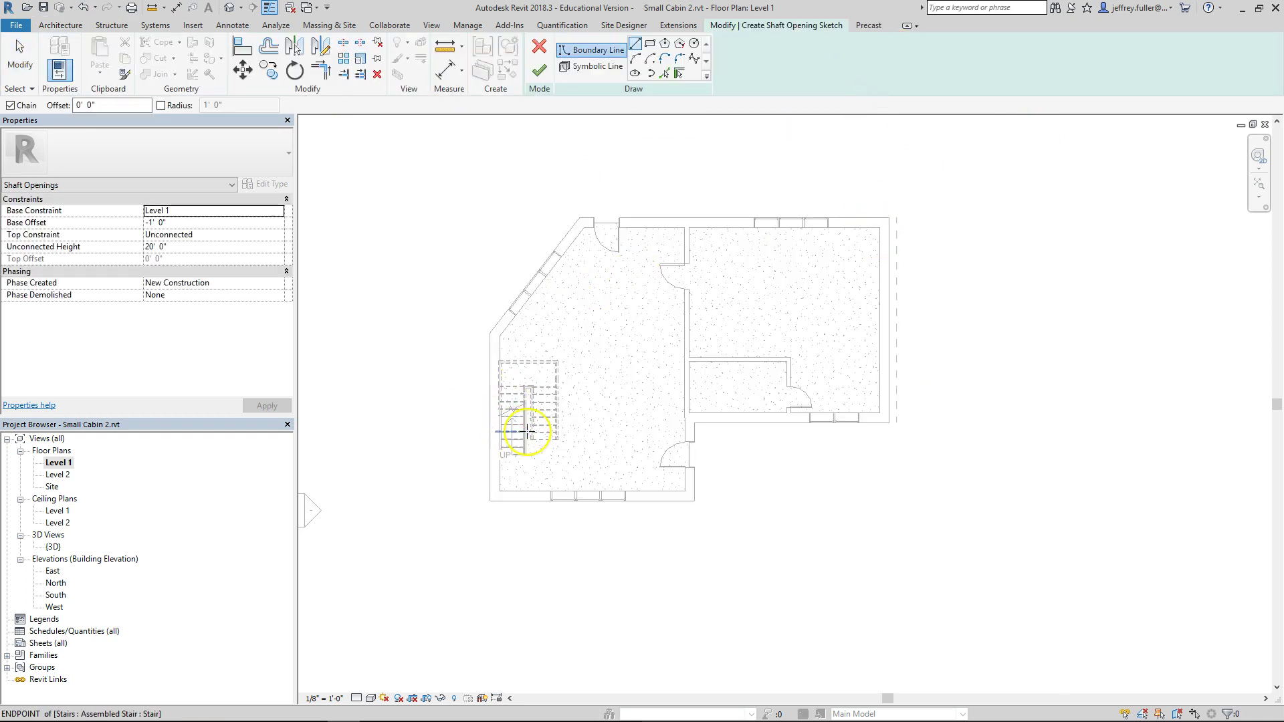
{"action": "scroll", "coordinate": [527, 431], "scroll_direction": "up", "scroll_amount": 3}
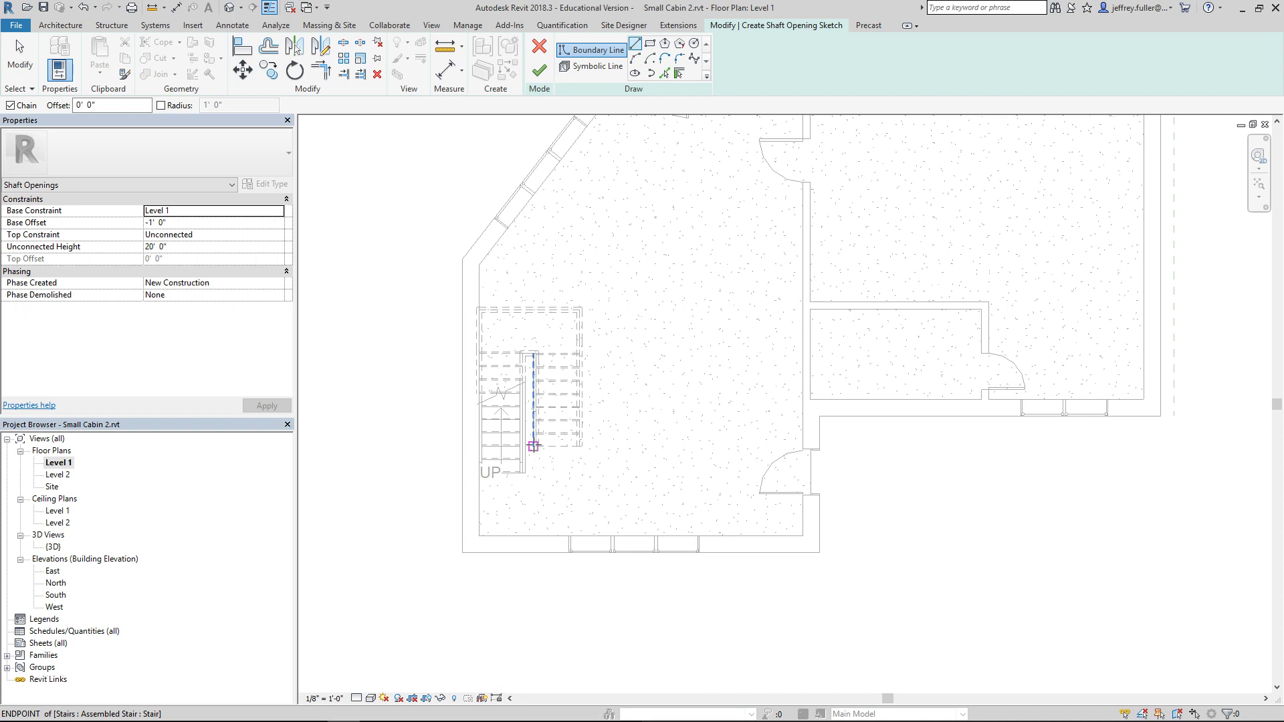
{"action": "left_click", "coordinate": [533, 446]}
{"action": "left_click_drag", "start_coordinate": [534, 421], "coordinate": [535, 353]}
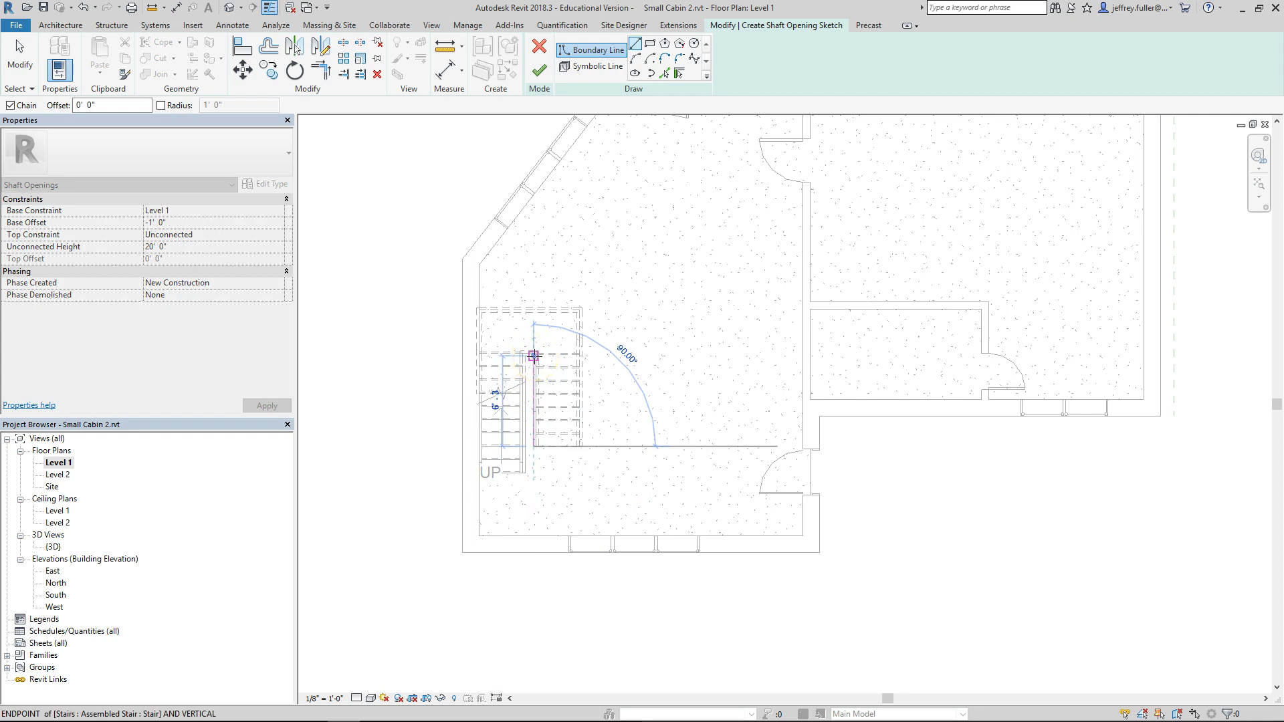
{"action": "left_click", "coordinate": [533, 382]}
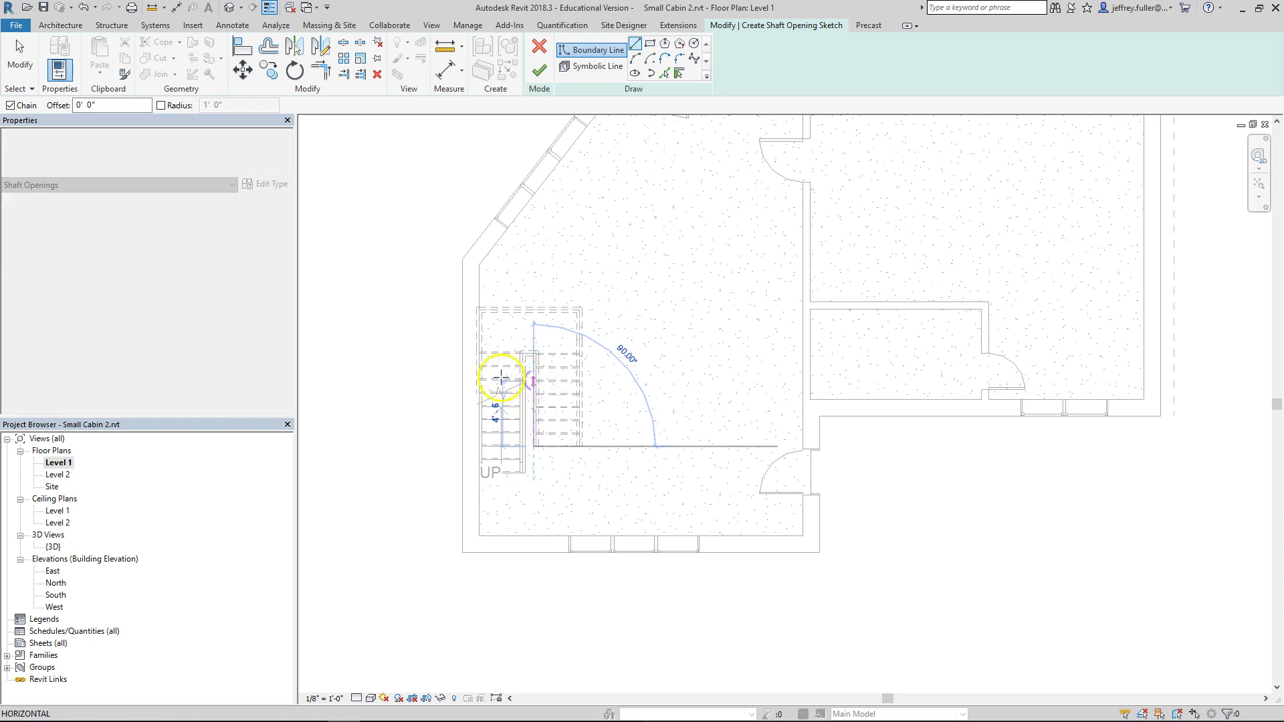
{"action": "left_click", "coordinate": [482, 381]}
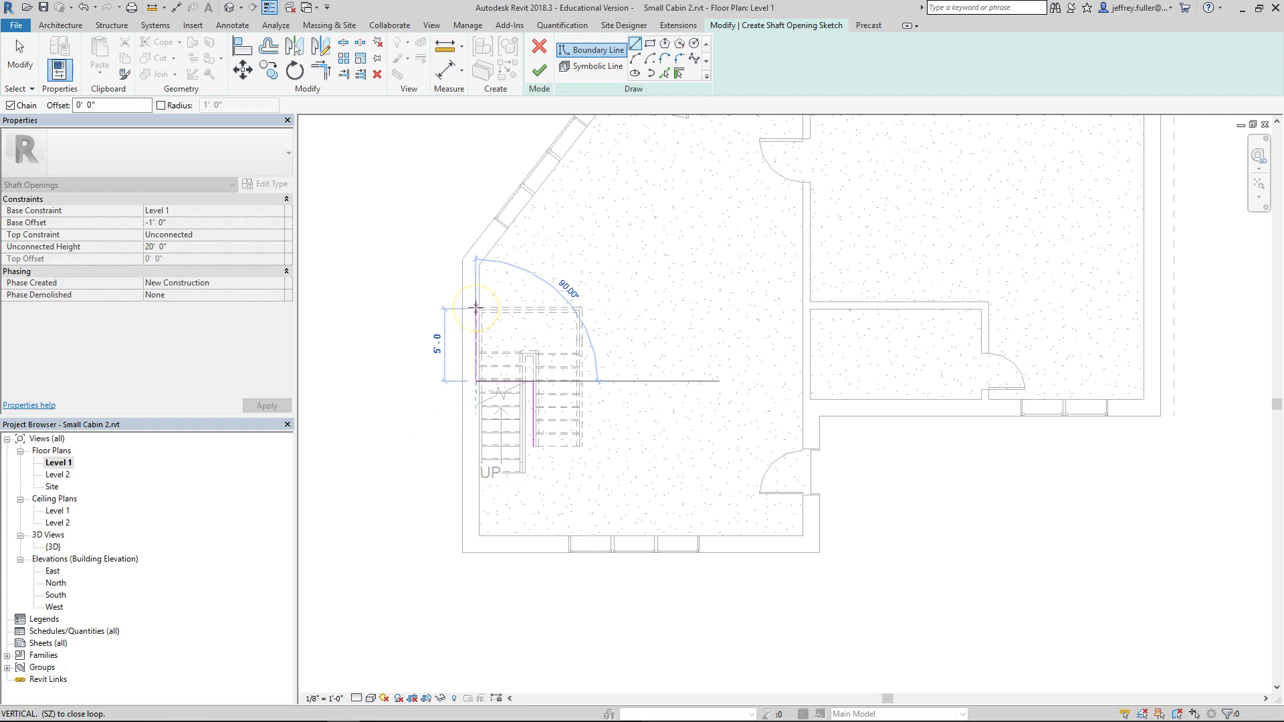
{"action": "left_click", "coordinate": [476, 307]}
{"action": "left_click", "coordinate": [578, 308]}
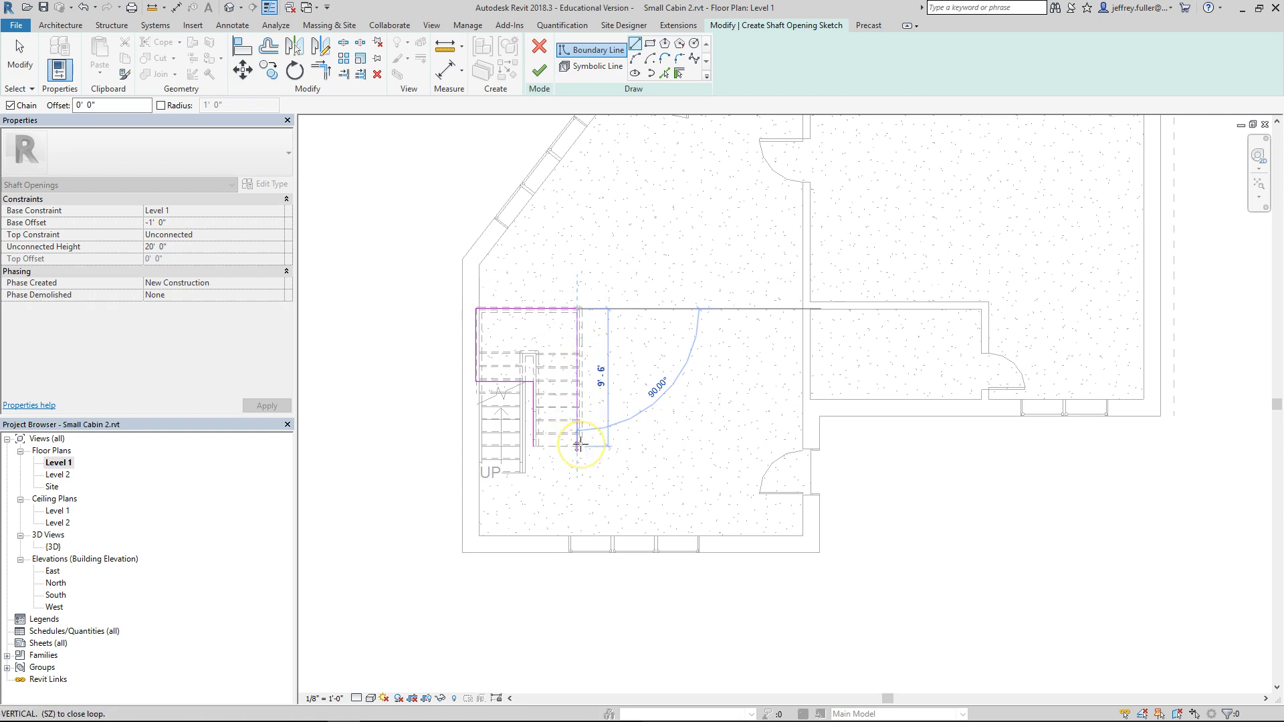
{"action": "left_click", "coordinate": [578, 444]}
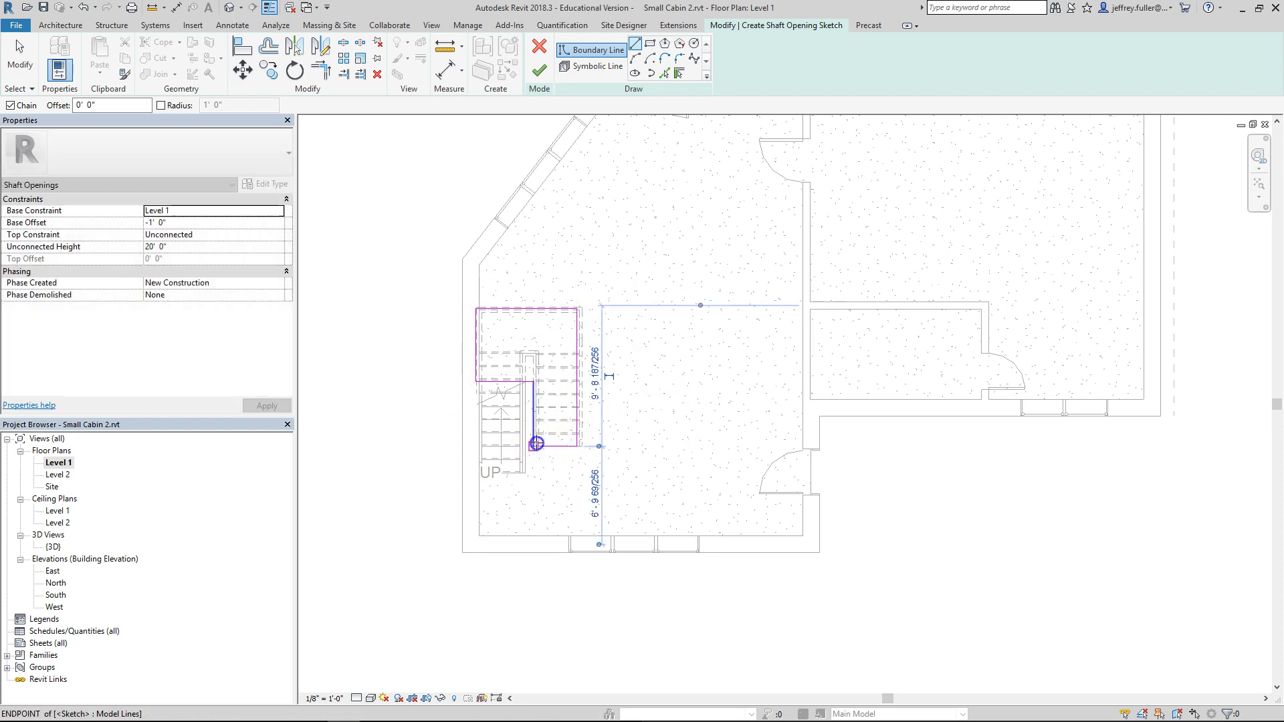
{"action": "key", "text": "Escape"}
{"action": "key", "text": "Escape"}
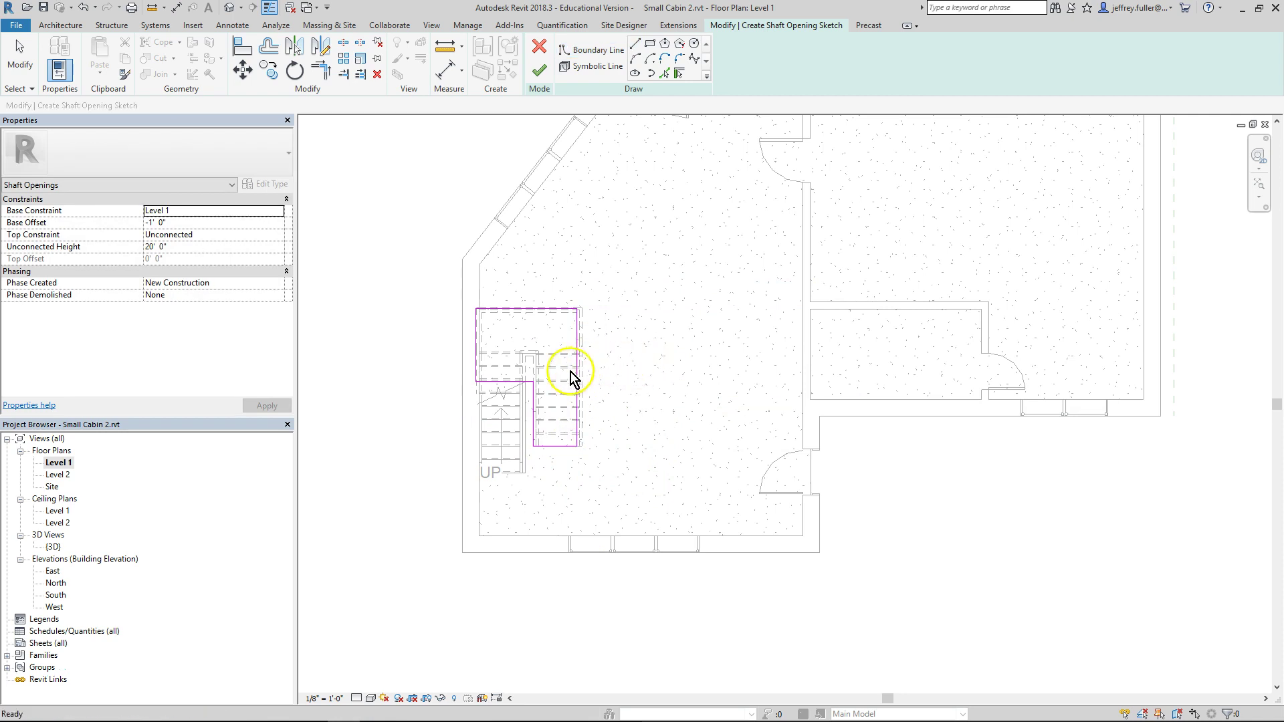
Shift the right-hand shaft boundary line slightly to the right.
{"action": "left_click", "coordinate": [577, 378]}
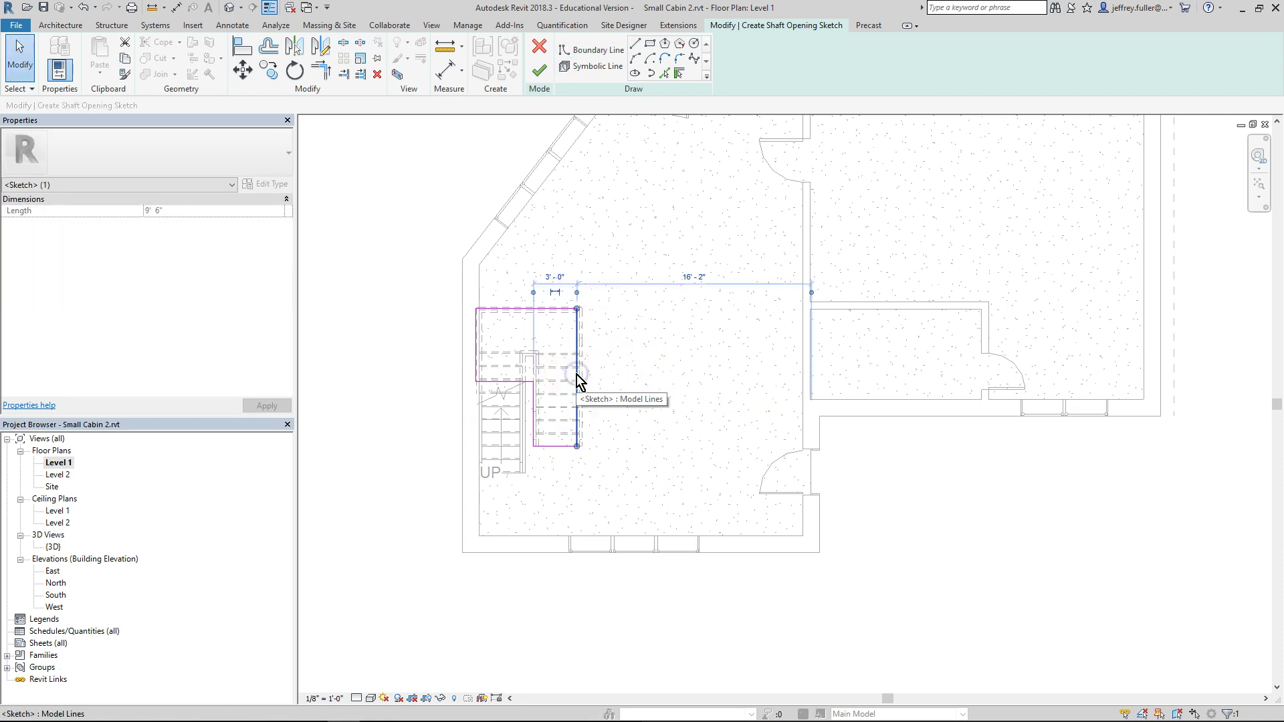
{"action": "mouse_move", "coordinate": [586, 375]}
{"action": "left_mouse_down"}
{"action": "mouse_move", "coordinate": [601, 377]}
{"action": "mouse_move", "coordinate": [584, 379]}
{"action": "left_mouse_up"}
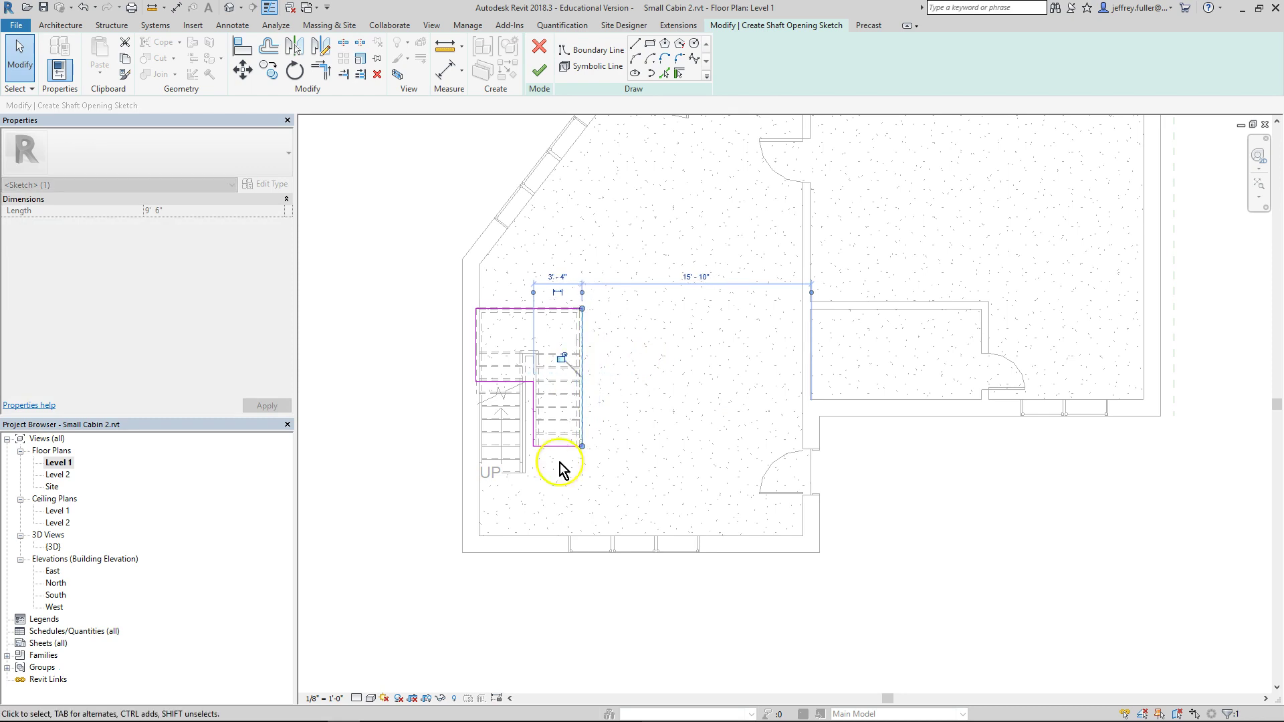
{"action": "left_click", "coordinate": [536, 350]}
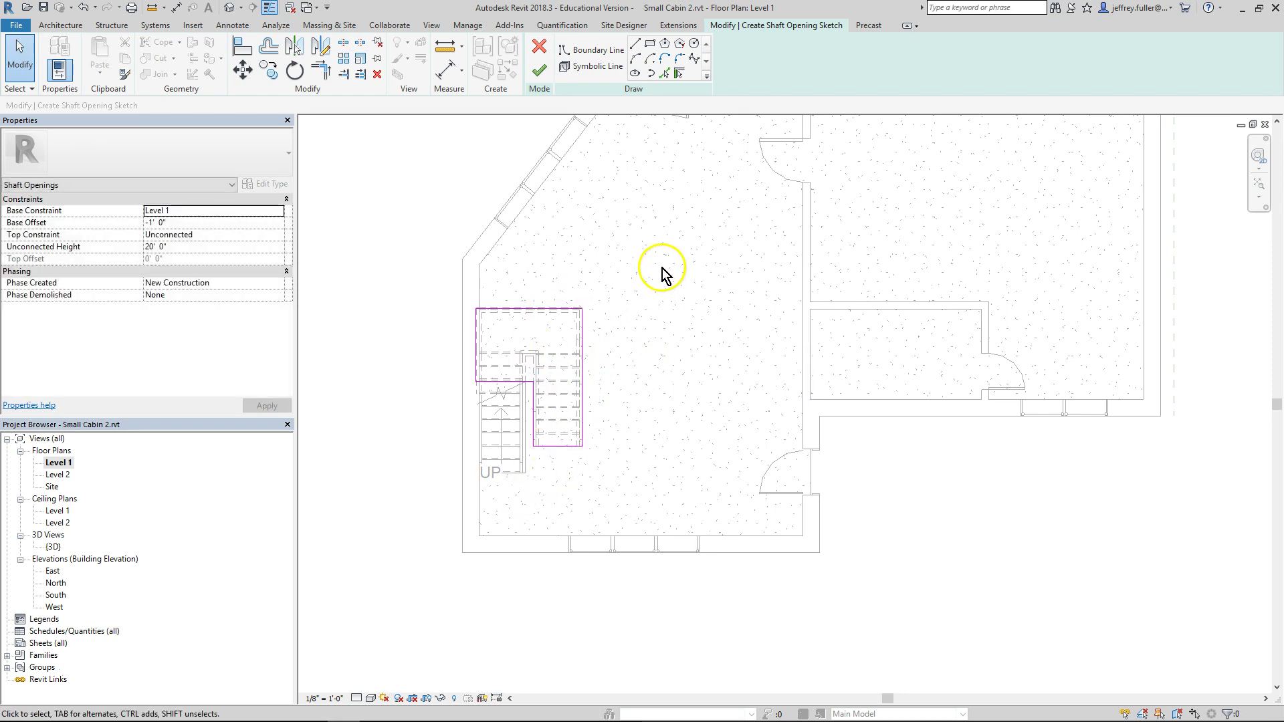
After the wall–roof error, nudge the left boundary off the exterior wall and finish the shaft.
{"action": "left_click", "coordinate": [539, 70]}
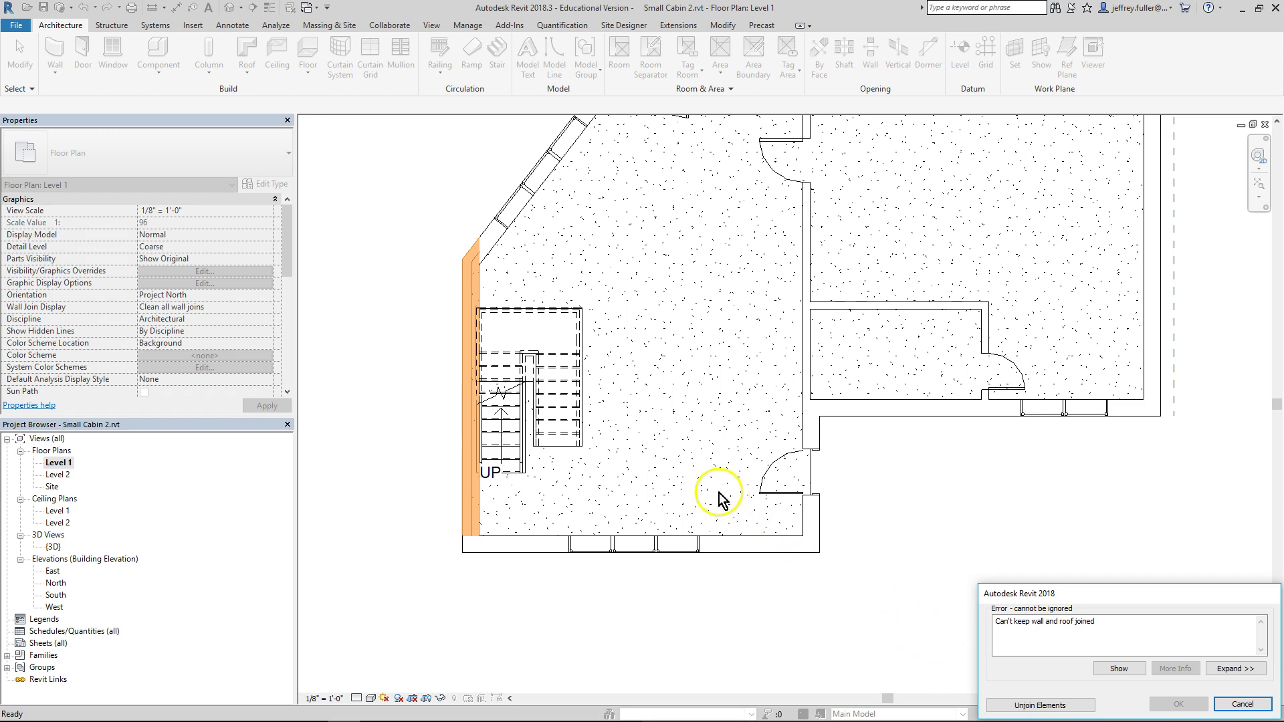
{"action": "key", "text": "Escape"}
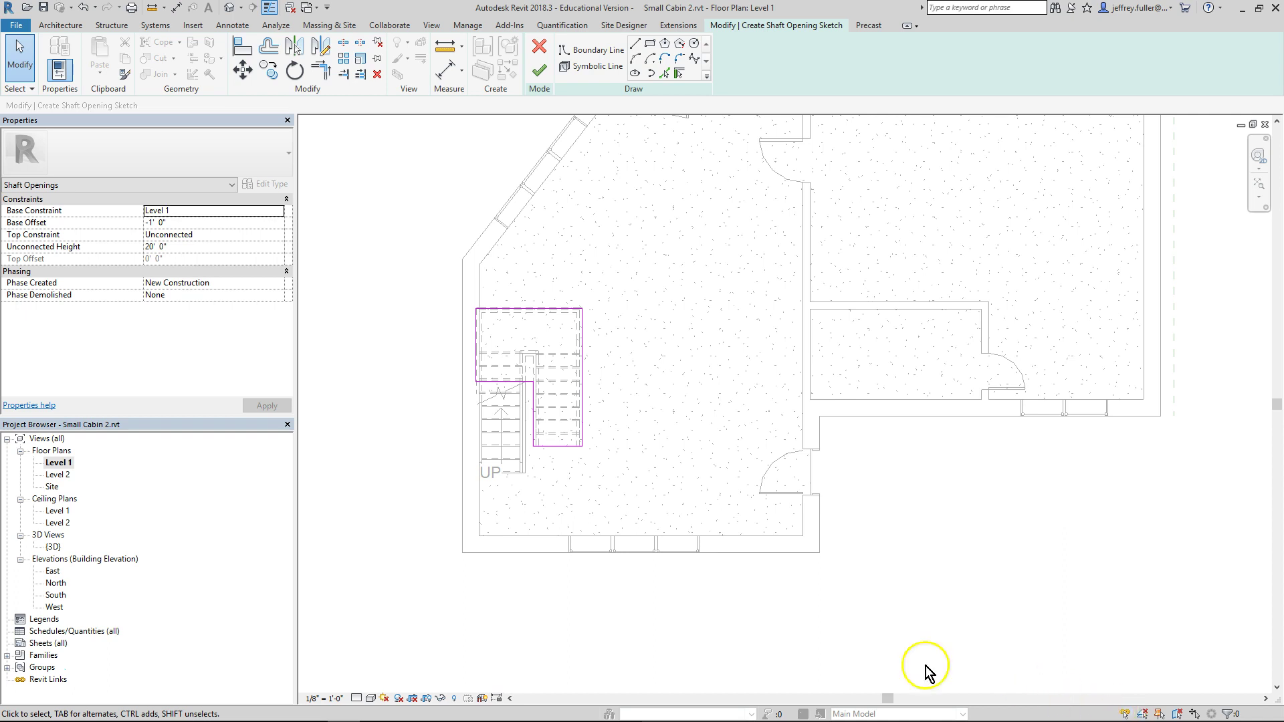
{"action": "left_click", "coordinate": [476, 345]}
{"action": "left_click_drag", "start_coordinate": [486, 341], "coordinate": [495, 349]}
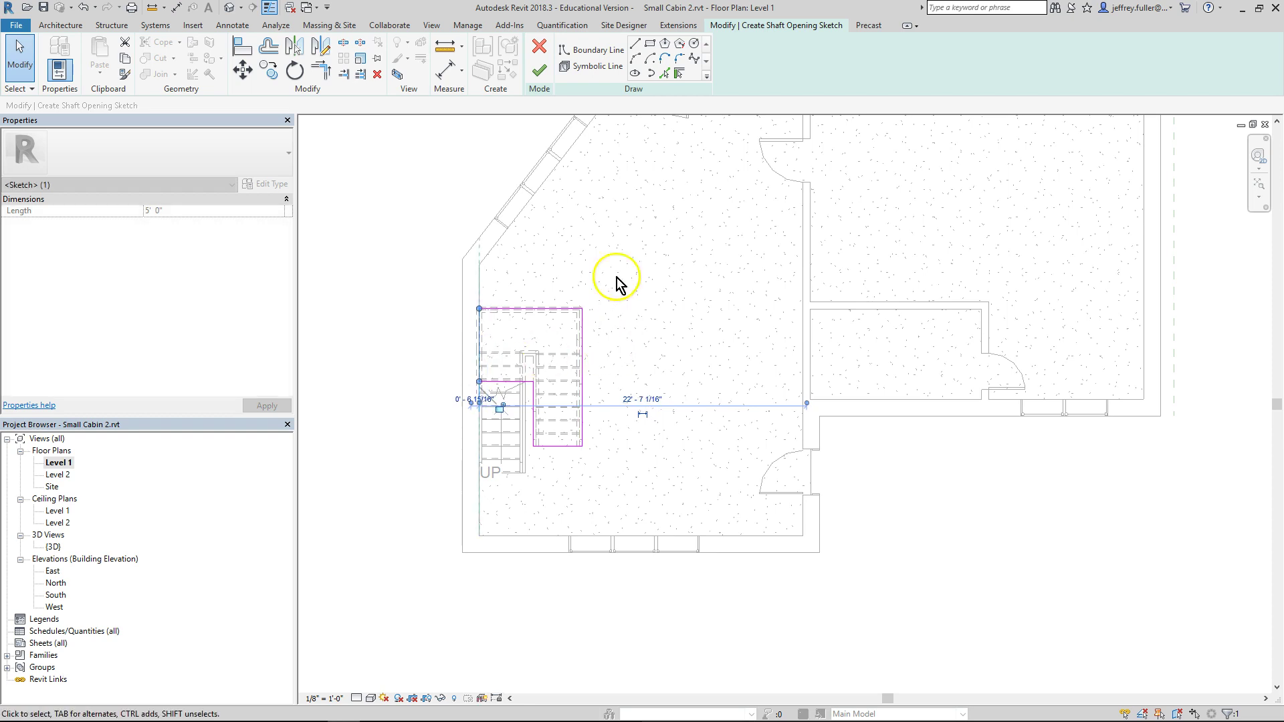
{"action": "left_click", "coordinate": [539, 70]}
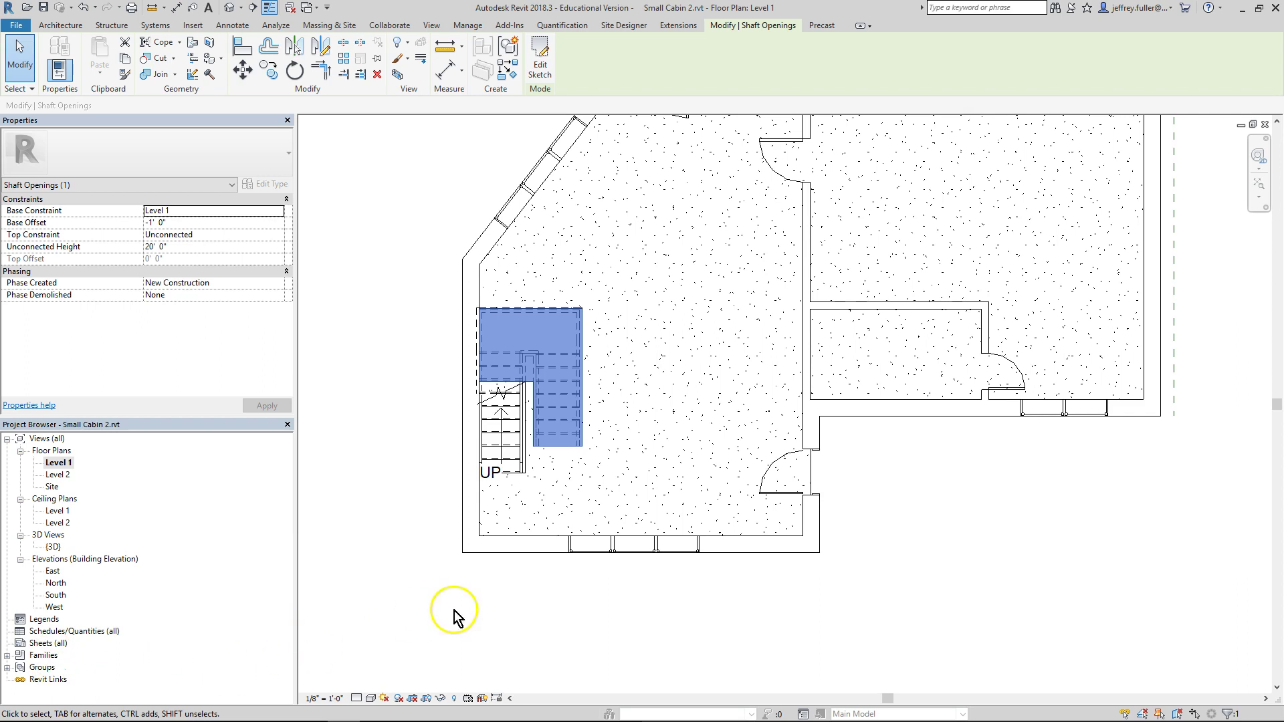
In the 3D view, lower the shaft opening's top from above the roof down to the eave.
{"action": "double_click", "coordinate": [65, 543]}
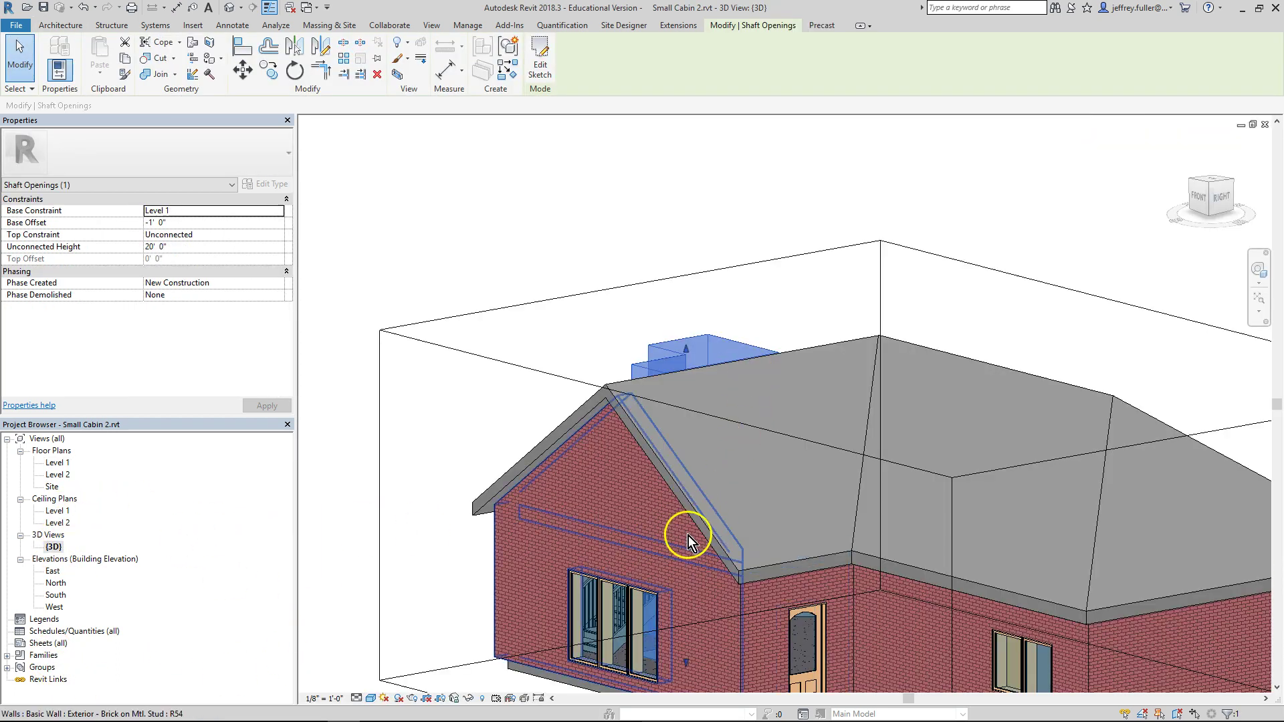
{"action": "middle_click_drag", "start_coordinate": [688, 536], "coordinate": [949, 579], "text": "shift"}
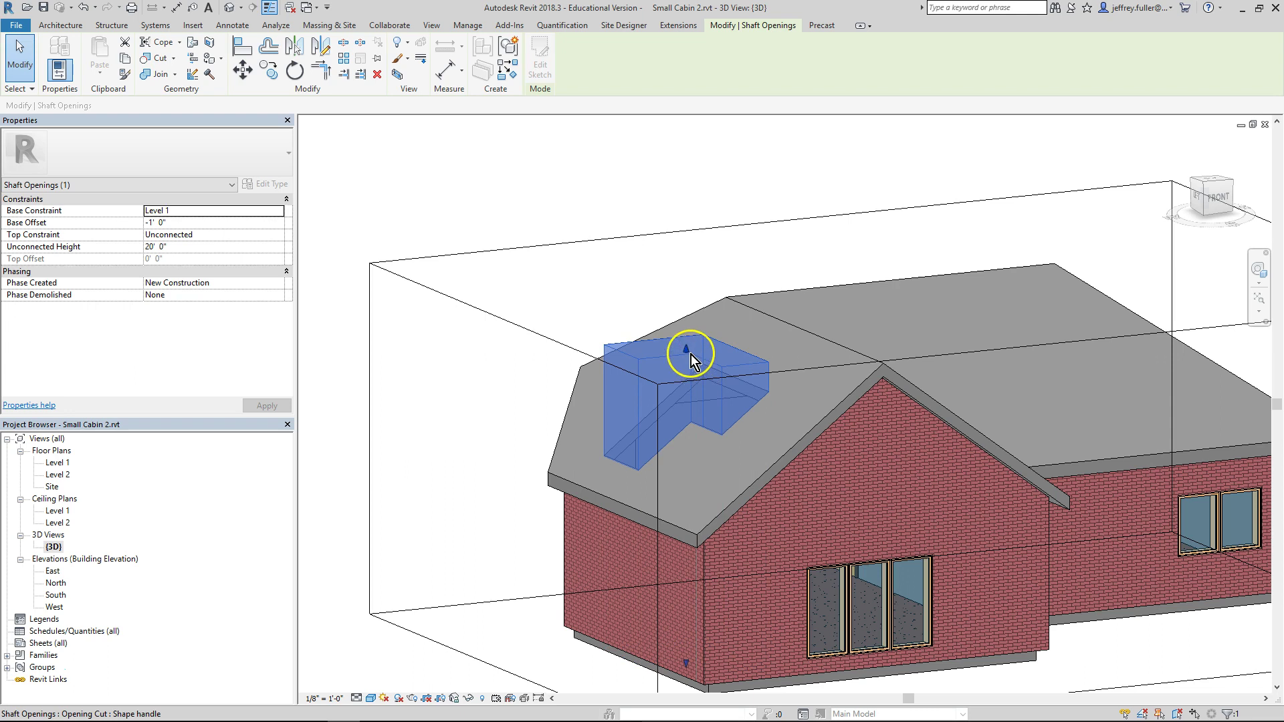
{"action": "left_click_drag", "start_coordinate": [687, 351], "coordinate": [684, 419]}
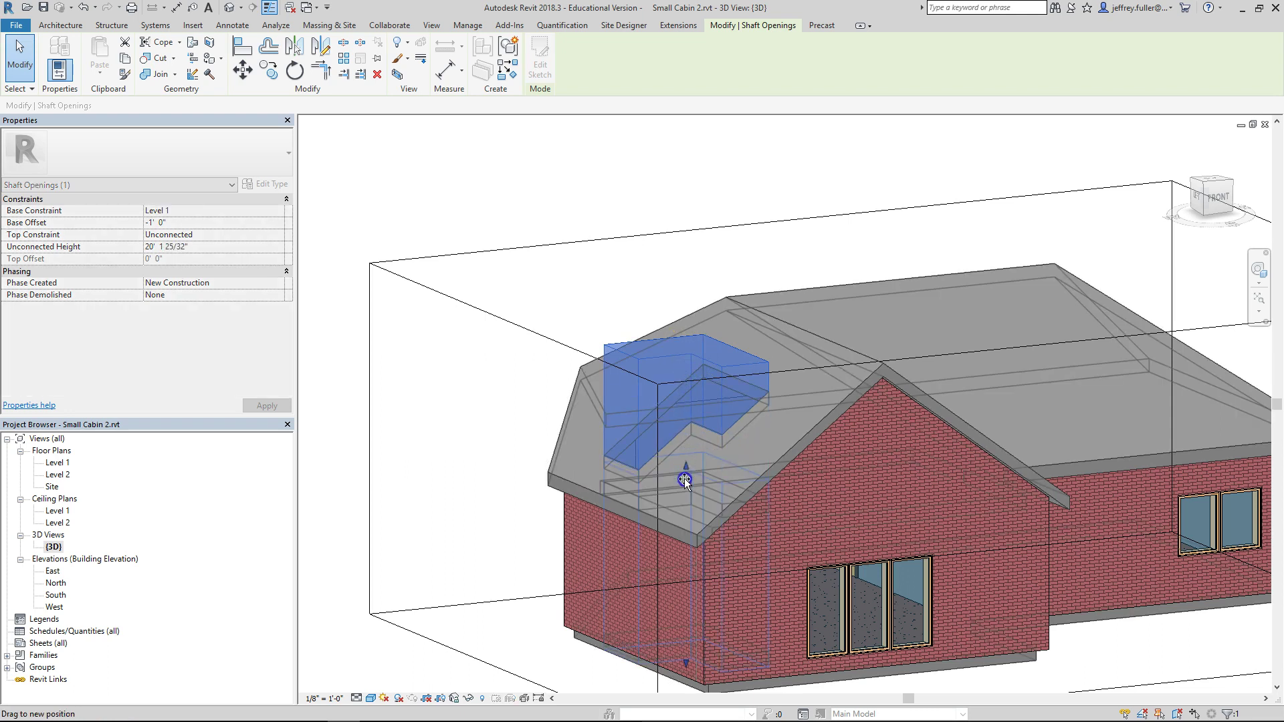
{"action": "left_click_drag", "start_coordinate": [684, 479], "coordinate": [683, 484]}
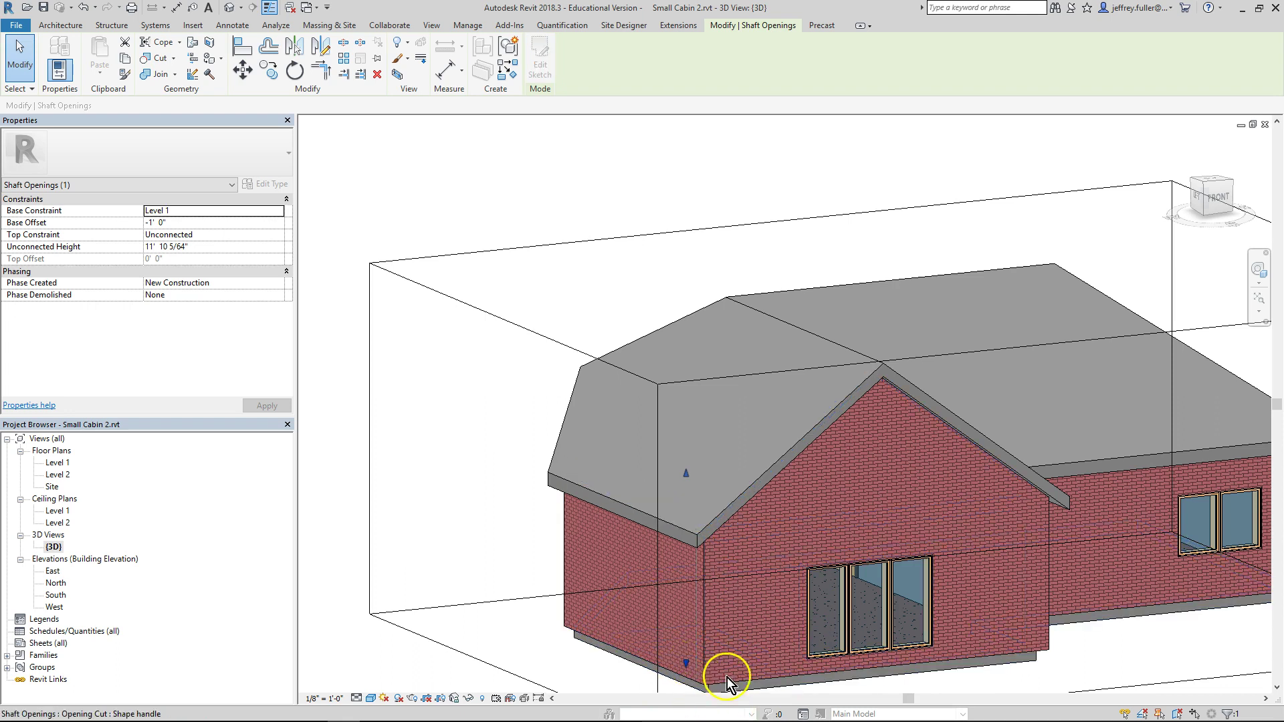
Push the section box face into the cabin to cut it open and expose the stair.
{"action": "middle_click_drag", "start_coordinate": [728, 677], "coordinate": [914, 354], "text": "shift"}
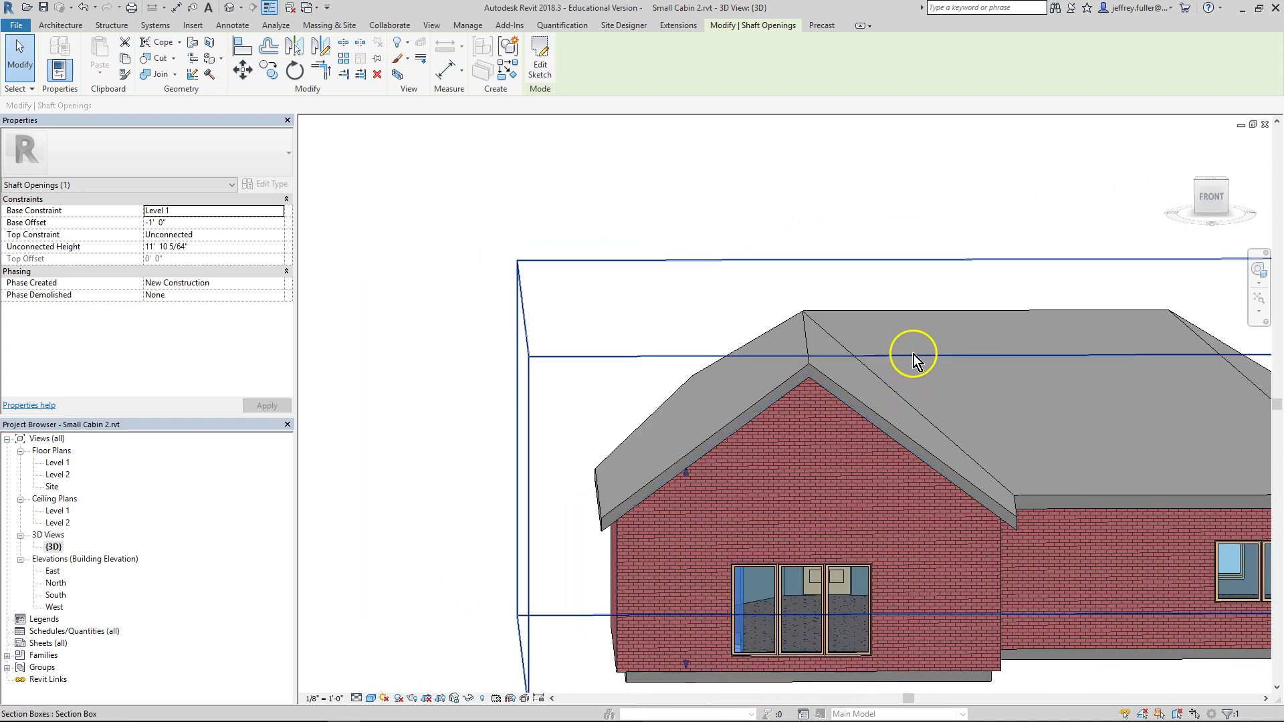
{"action": "left_click", "coordinate": [913, 355]}
{"action": "middle_click_drag", "start_coordinate": [911, 410], "coordinate": [887, 627], "text": "shift"}
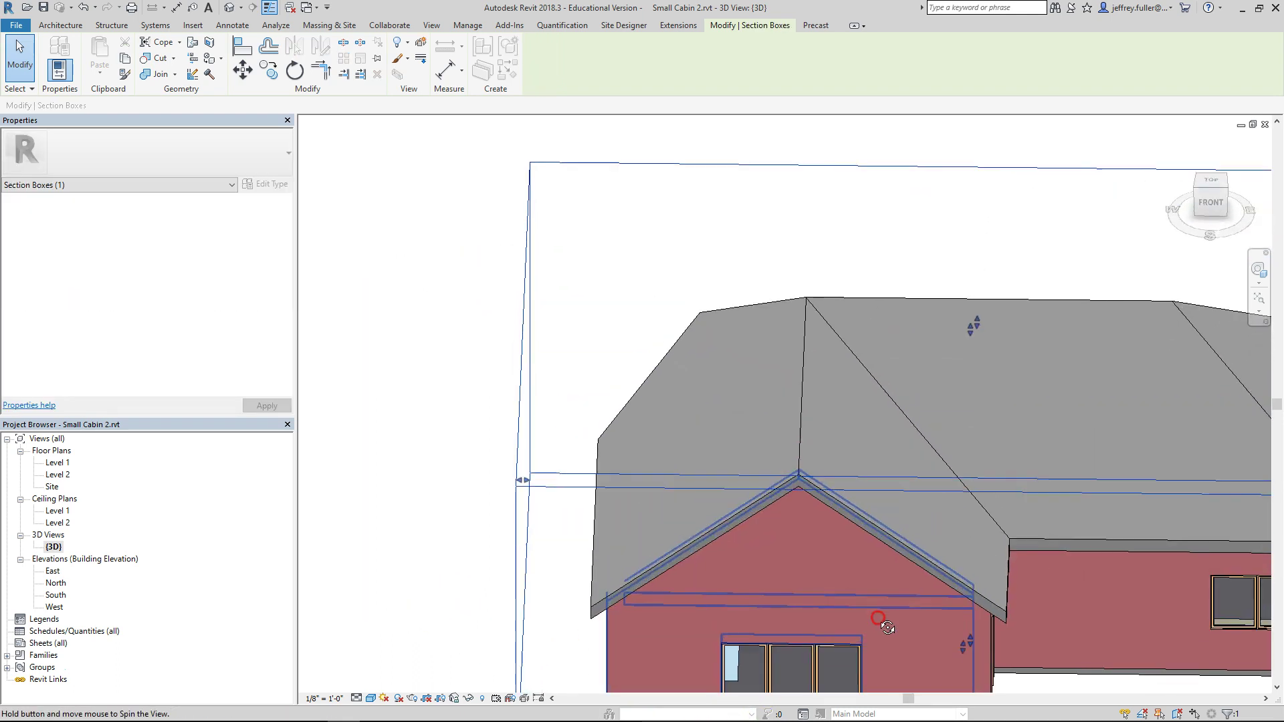
{"action": "left_click_drag", "start_coordinate": [963, 652], "coordinate": [967, 573]}
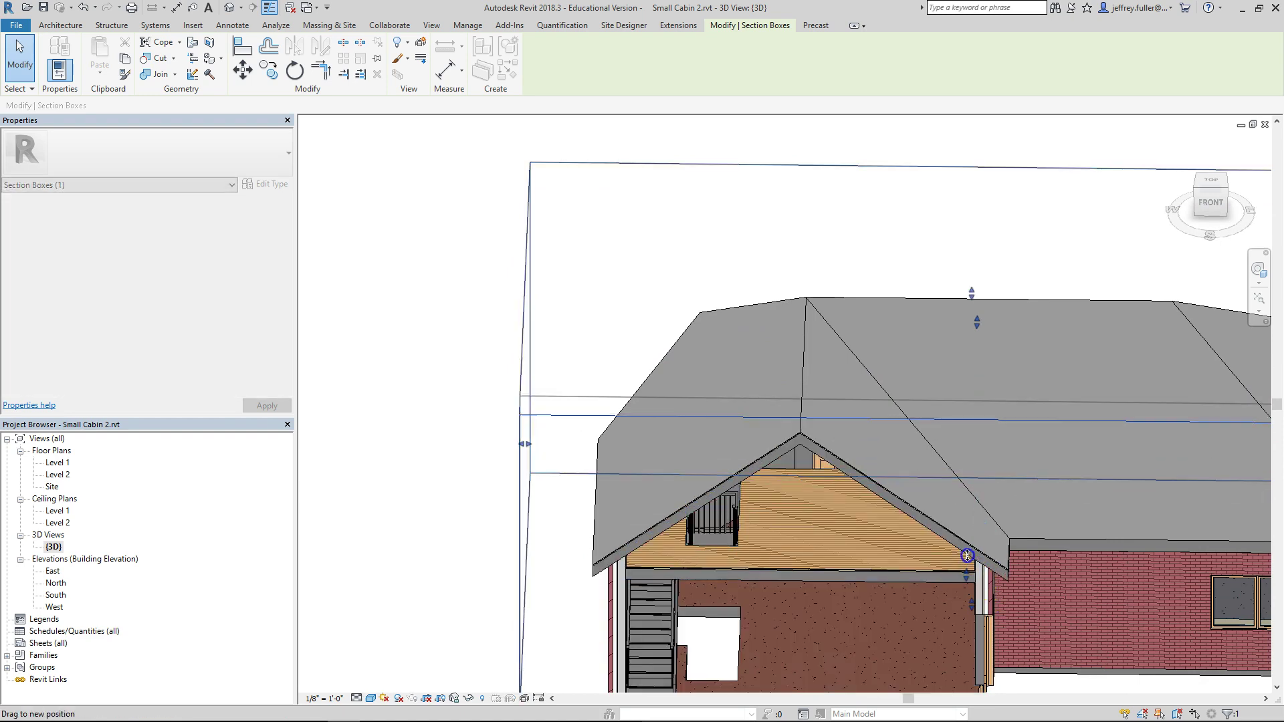
{"action": "middle_click_drag", "start_coordinate": [774, 596], "coordinate": [734, 615], "text": "shift"}
Raise the shaft opening's base to about Level 1 (0' 0 243/256" offset), then view from the front.
{"action": "key", "text": "Escape"}
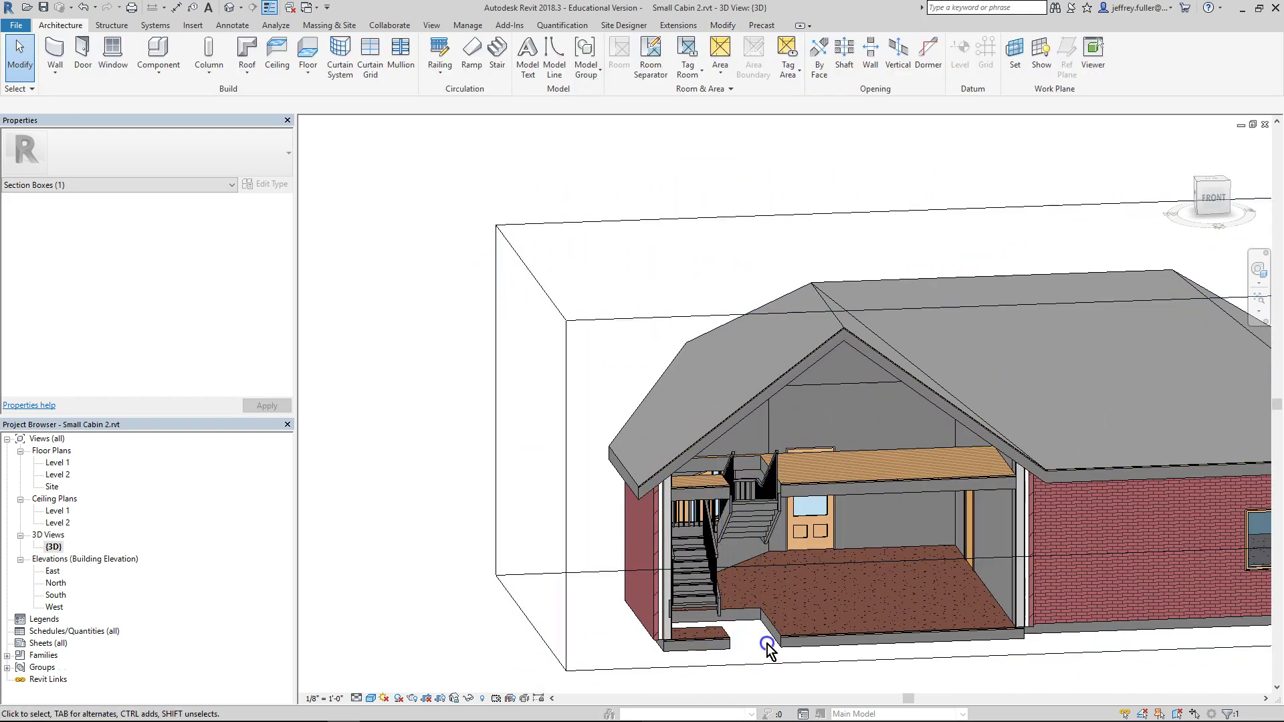
{"action": "left_click", "coordinate": [752, 625]}
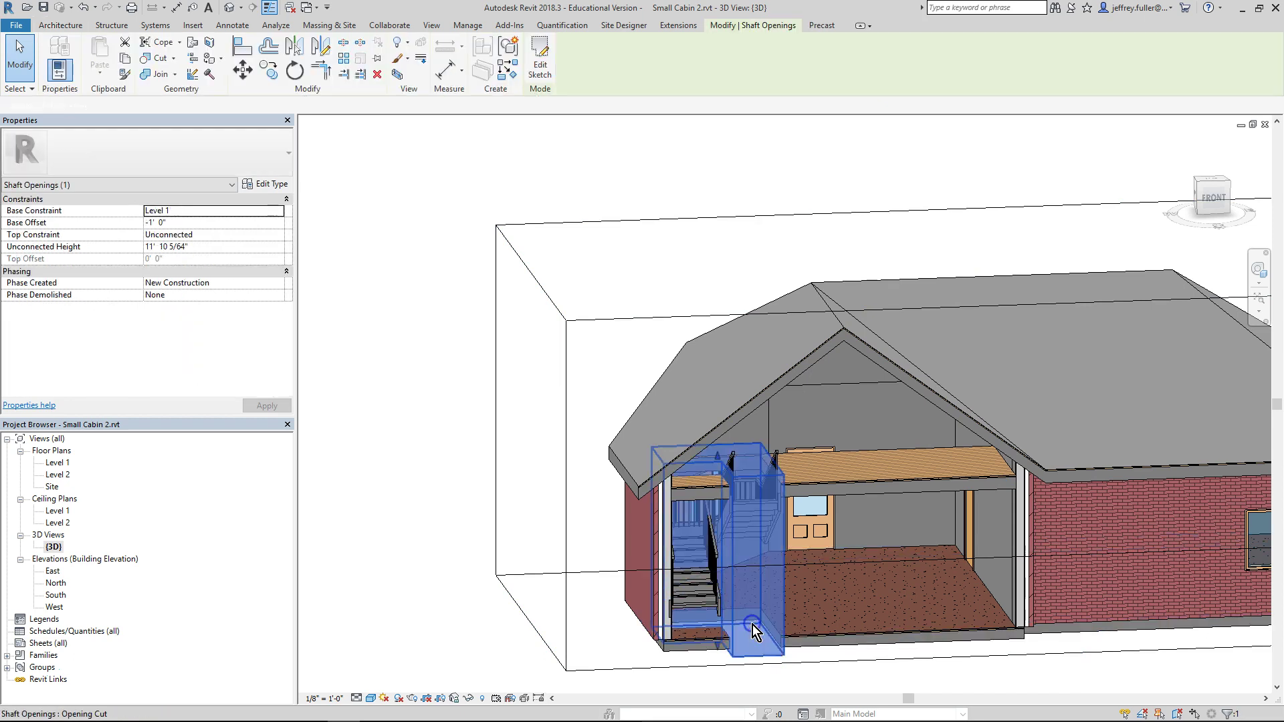
{"action": "left_click_drag", "start_coordinate": [719, 646], "coordinate": [720, 624]}
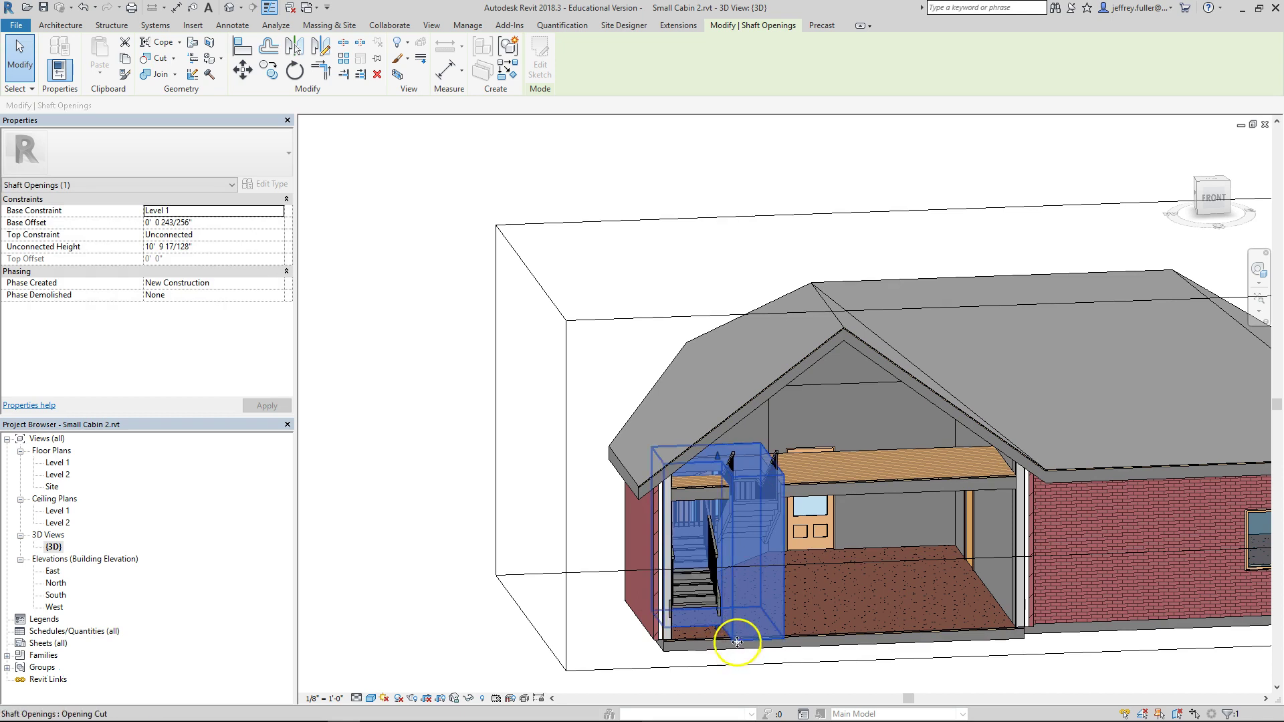
{"action": "middle_click_drag", "start_coordinate": [831, 671], "coordinate": [661, 589], "text": "shift"}
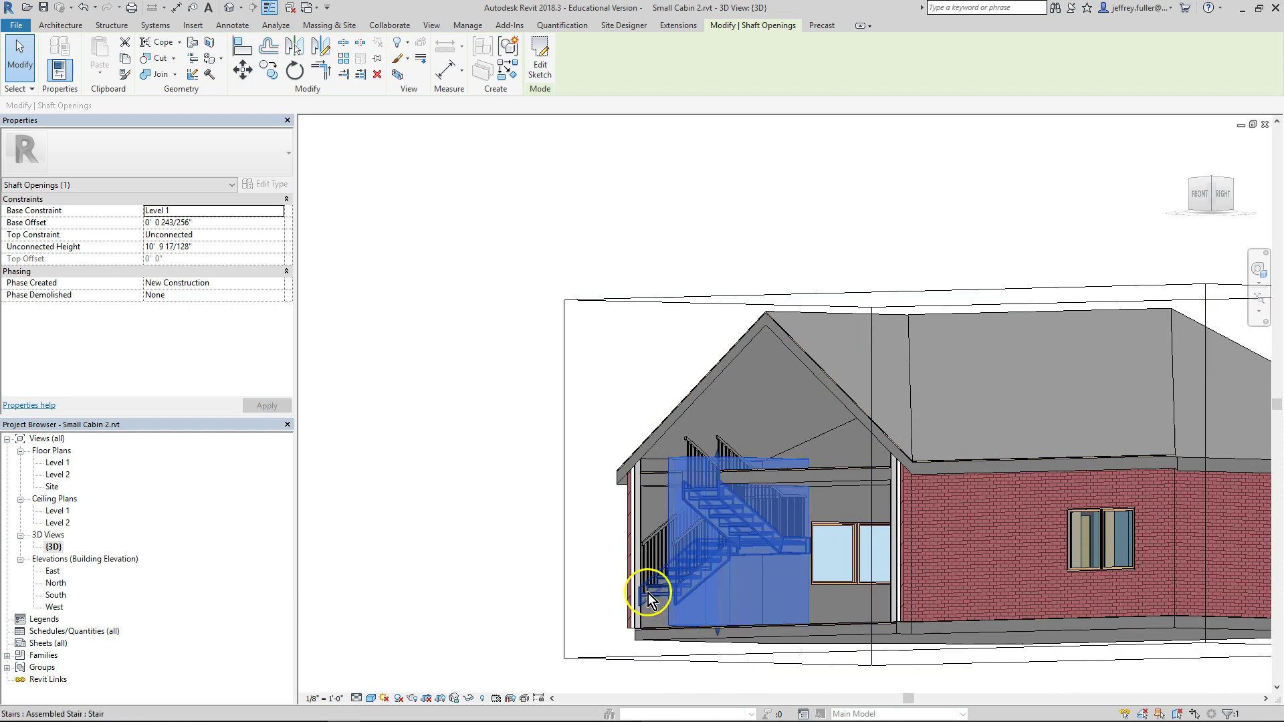
{"action": "middle_click_drag", "start_coordinate": [883, 530], "coordinate": [986, 344], "text": "shift"}
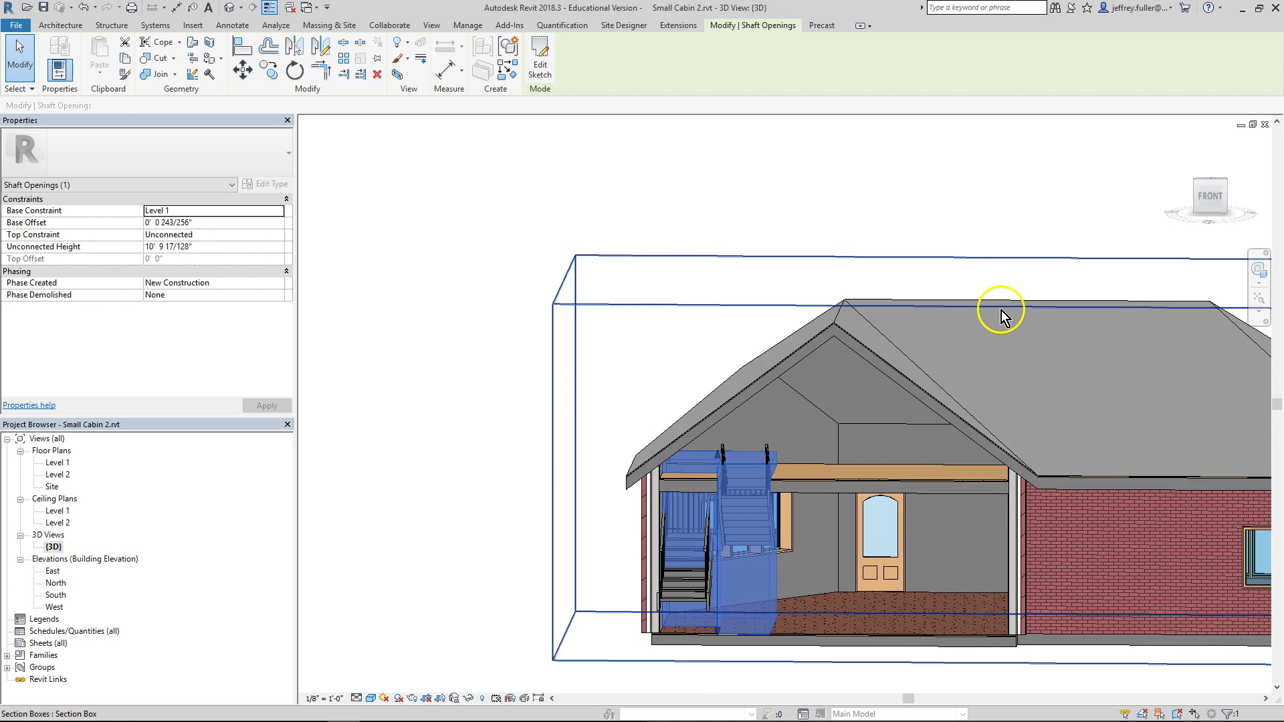
Drag the section box's side and lower faces inward to cut the cabin open from the side.
{"action": "left_click", "coordinate": [1001, 311]}
{"action": "scroll", "coordinate": [1003, 479], "scroll_direction": "down", "scroll_amount": 4}
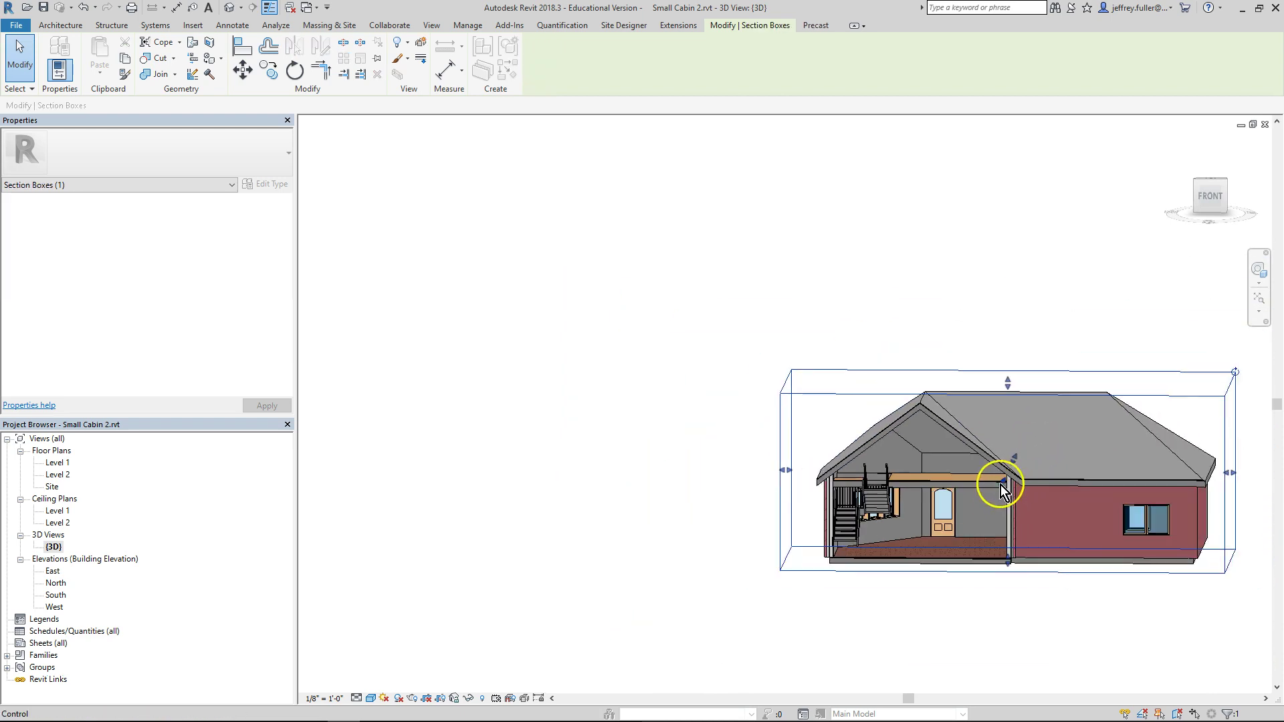
{"action": "middle_click_drag", "start_coordinate": [1001, 486], "coordinate": [1048, 601], "text": "shift"}
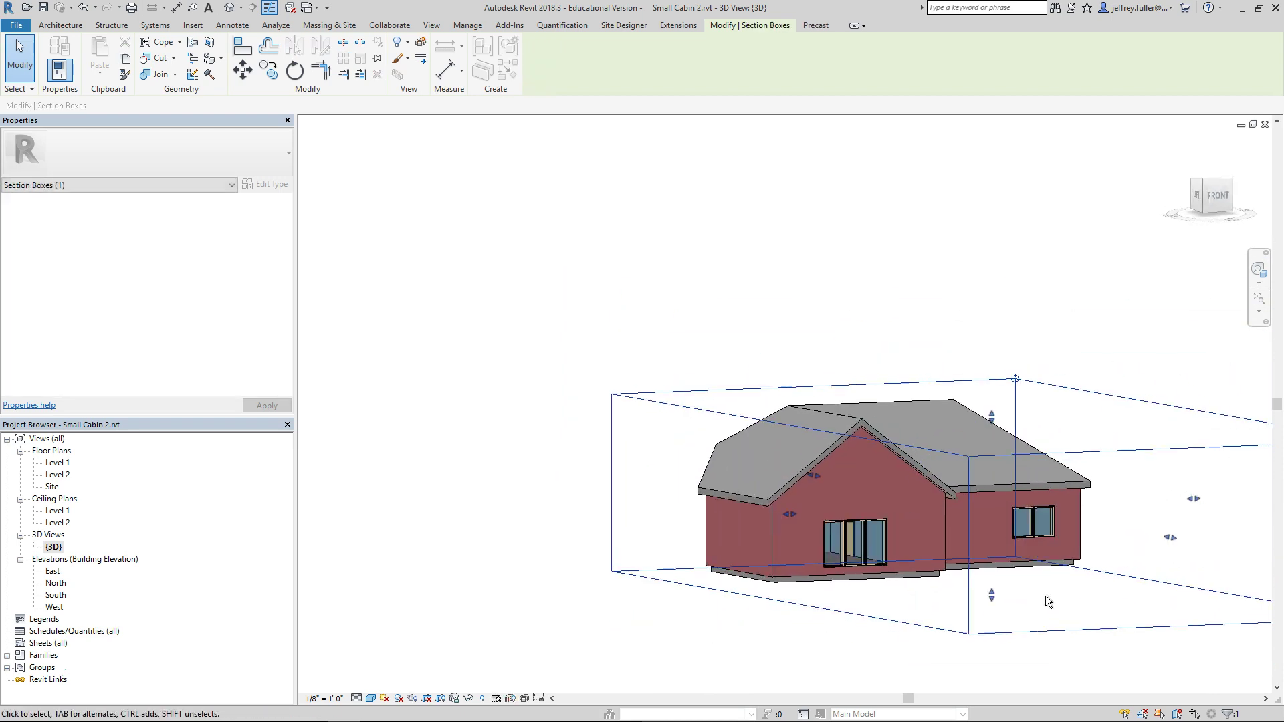
{"action": "left_click_drag", "start_coordinate": [790, 515], "coordinate": [882, 507]}
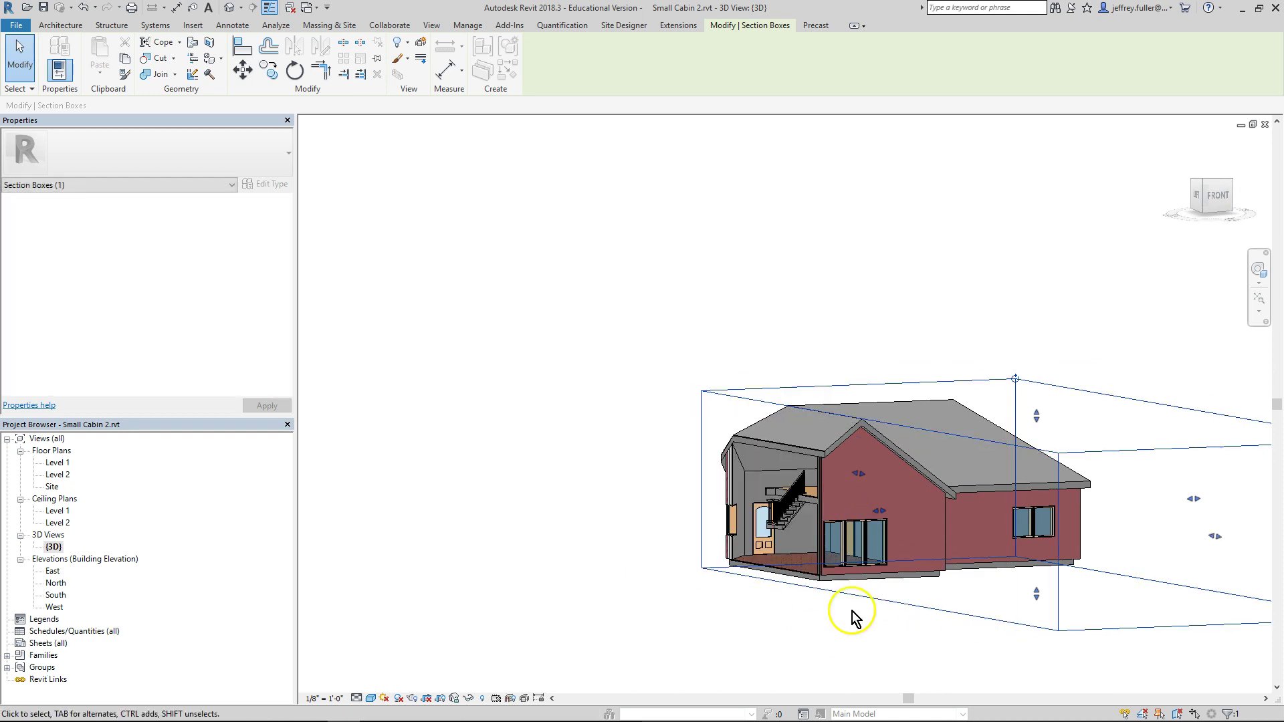
{"action": "middle_click_drag", "start_coordinate": [852, 610], "coordinate": [1040, 677], "text": "shift"}
{"action": "mouse_move", "coordinate": [1035, 582]}
{"action": "left_mouse_down"}
{"action": "mouse_move", "coordinate": [1033, 607]}
{"action": "mouse_move", "coordinate": [1034, 593]}
{"action": "left_mouse_up"}
Orbit and zoom to a close left view of the stair and upper floor.
{"action": "middle_click_drag", "start_coordinate": [1017, 620], "coordinate": [955, 530], "text": "shift"}
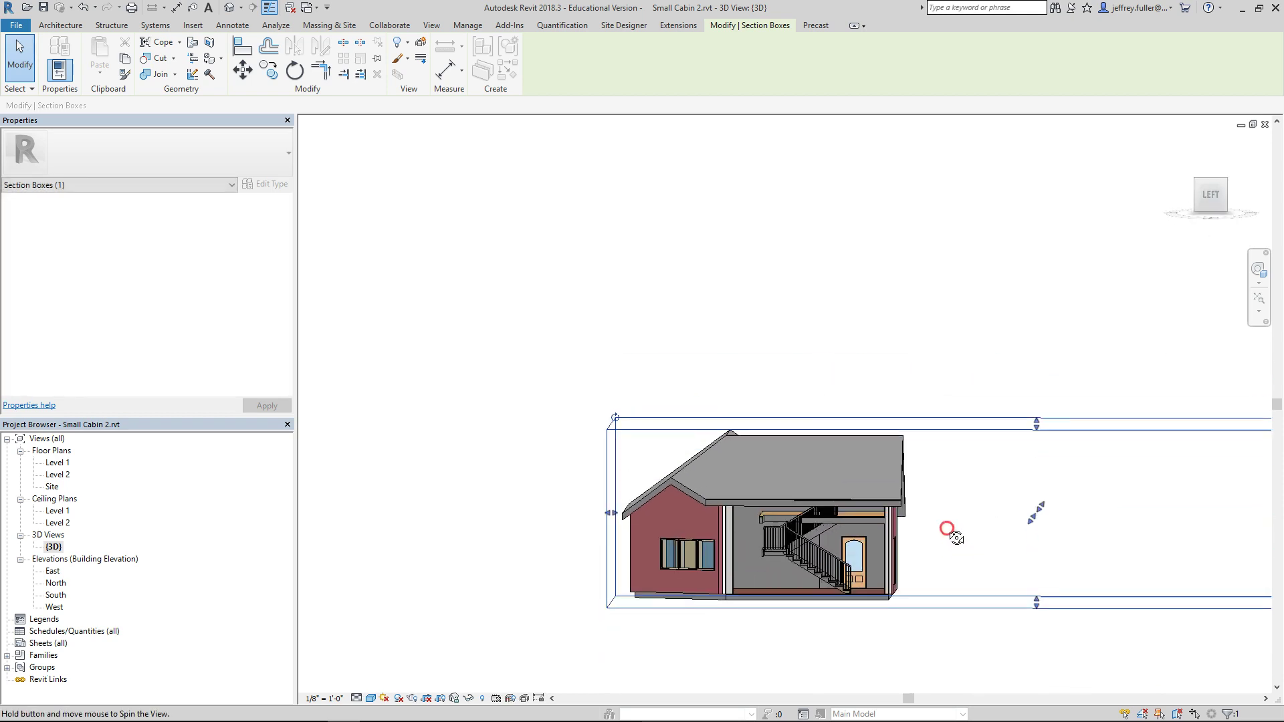
{"action": "scroll", "coordinate": [840, 531], "scroll_direction": "up", "scroll_amount": 5}
{"action": "scroll", "coordinate": [854, 557], "scroll_direction": "up", "scroll_amount": 3}
{"action": "mouse_move", "coordinate": [865, 584]}
{"action": "middle_mouse_down", "text": "shift"}
{"action": "mouse_move", "coordinate": [906, 565]}
{"action": "mouse_move", "coordinate": [840, 593]}
{"action": "mouse_move", "coordinate": [890, 594]}
{"action": "mouse_move", "coordinate": [870, 586]}
{"action": "middle_mouse_up", "text": "shift"}
{"action": "scroll", "coordinate": [906, 565], "scroll_direction": "down", "scroll_amount": 4}
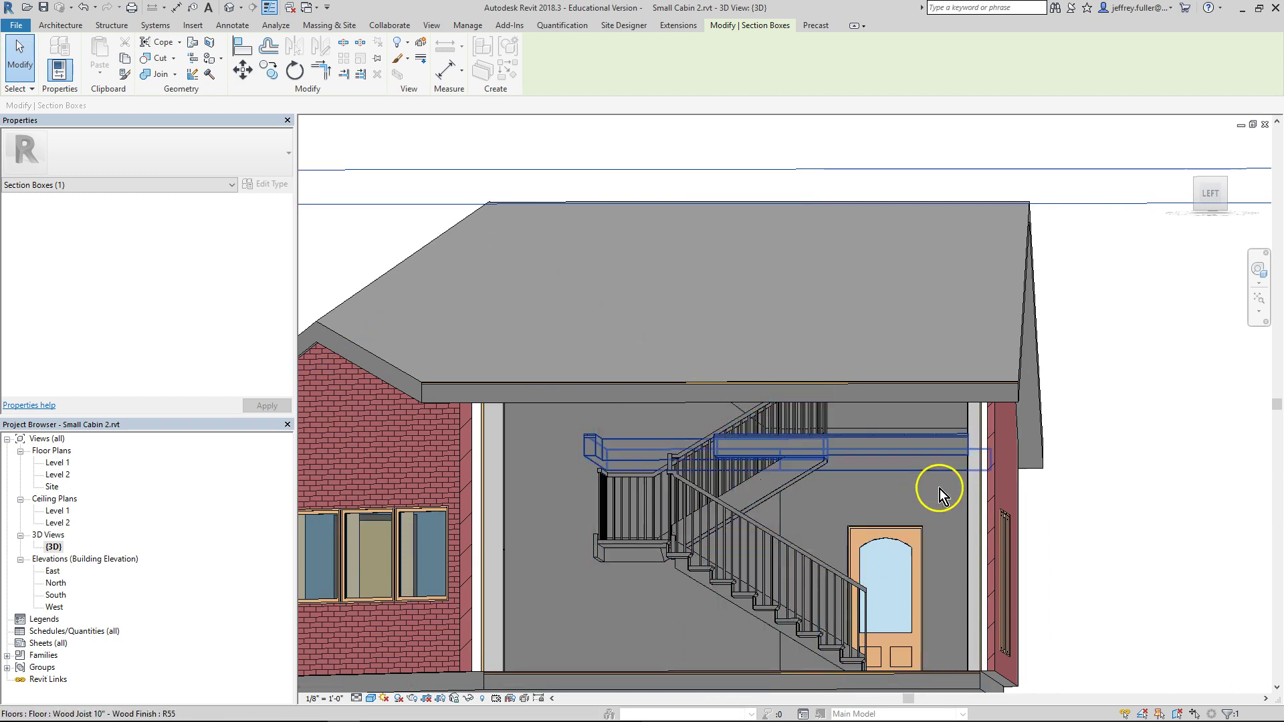
{"action": "middle_click_drag", "start_coordinate": [956, 543], "coordinate": [854, 554], "text": "shift"}
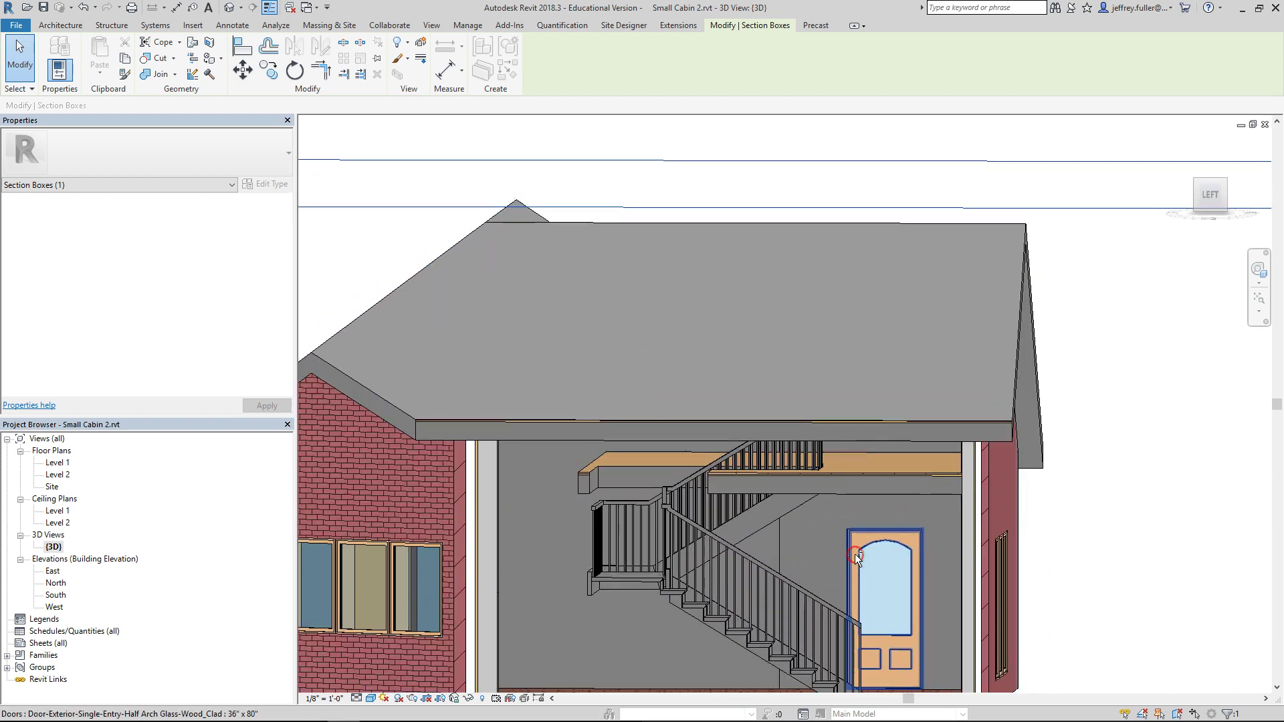